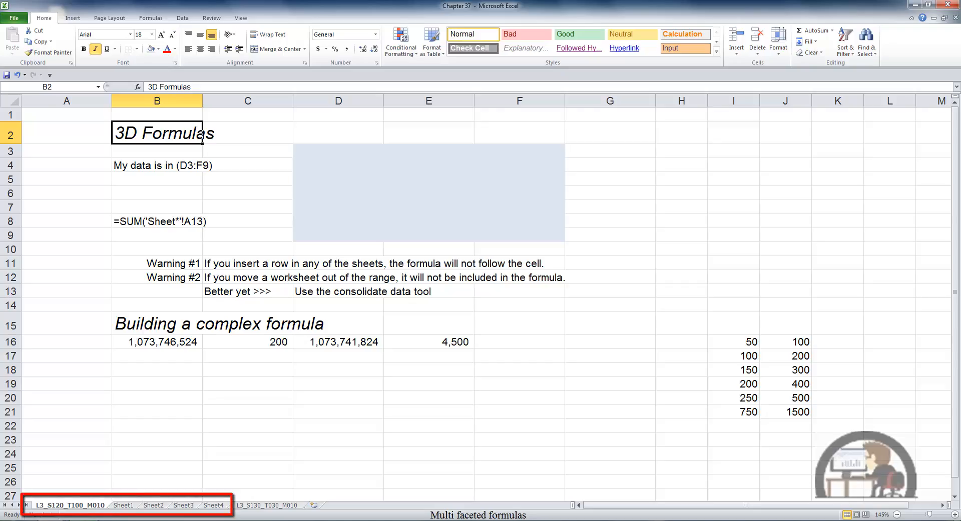
Step: Look through the data worksheets following L3_S120_T100_M010, then return to that sheet
key("ctrl+Page_Down")
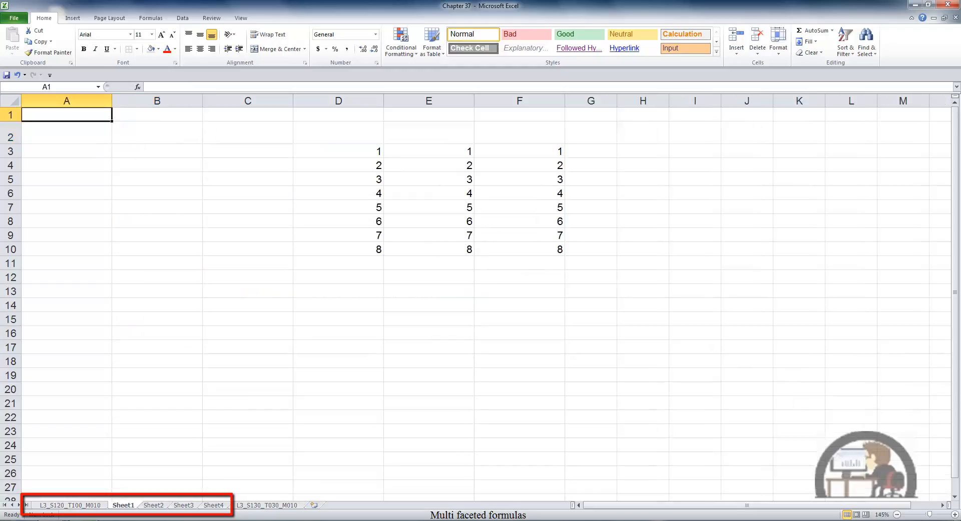
key("ctrl+Page_Down")
key("ctrl+Page_Down")
key("ctrl+Page_Down")
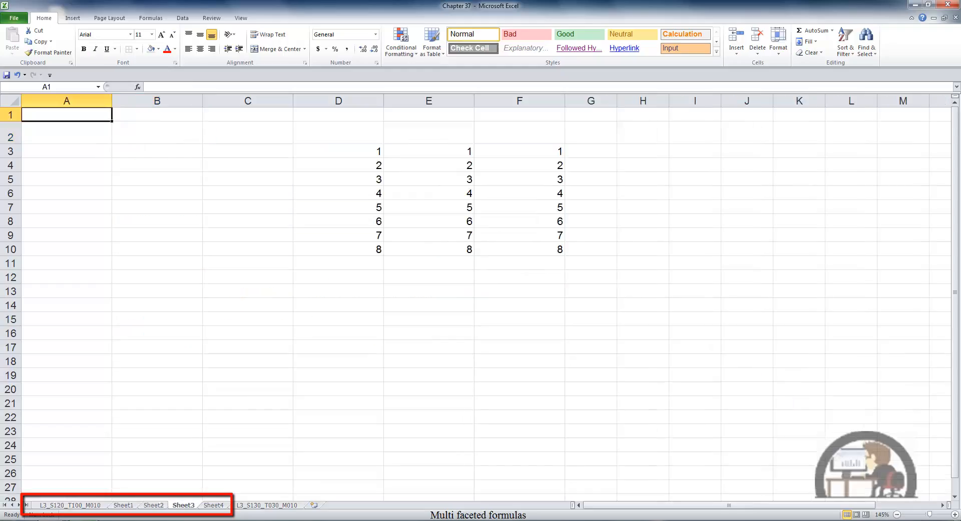
key("ctrl+Page_Up")
key("ctrl+Page_Up")
key("ctrl+Page_Up")
key("ctrl+Page_Up")
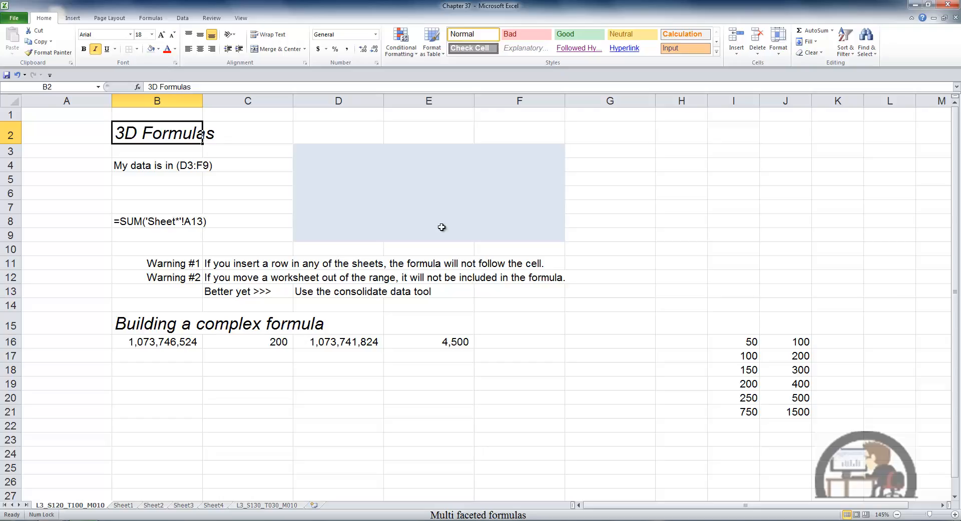
Step: Enter a 3D SUM formula in D3 of L3_S120_T100_M010 that totals cell D3 across Sheet1 through Sheet4
left_click(348, 152)
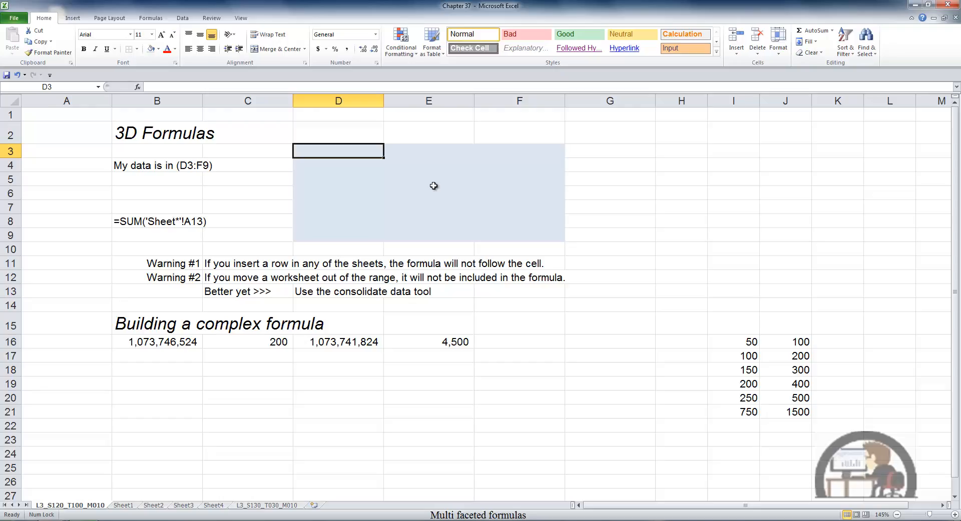
left_click(813, 31)
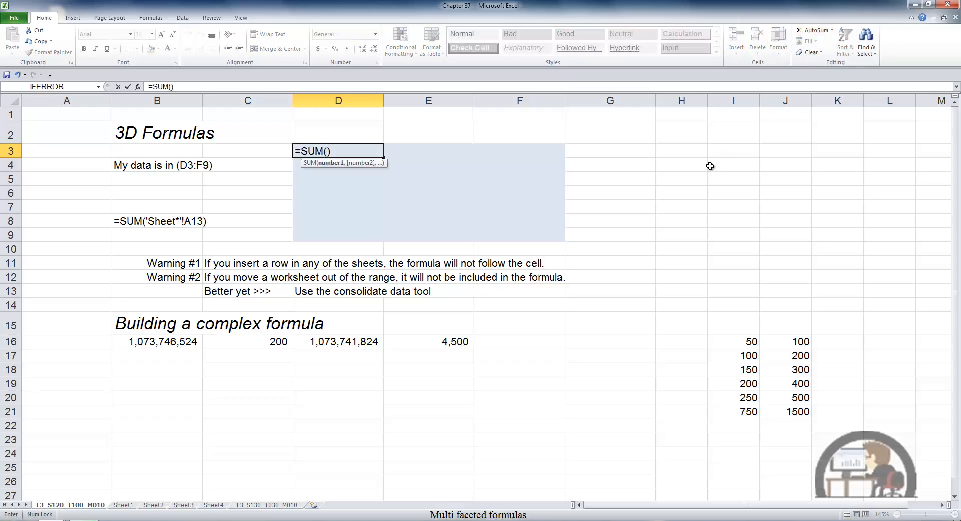
left_click(133, 505)
left_click(369, 149)
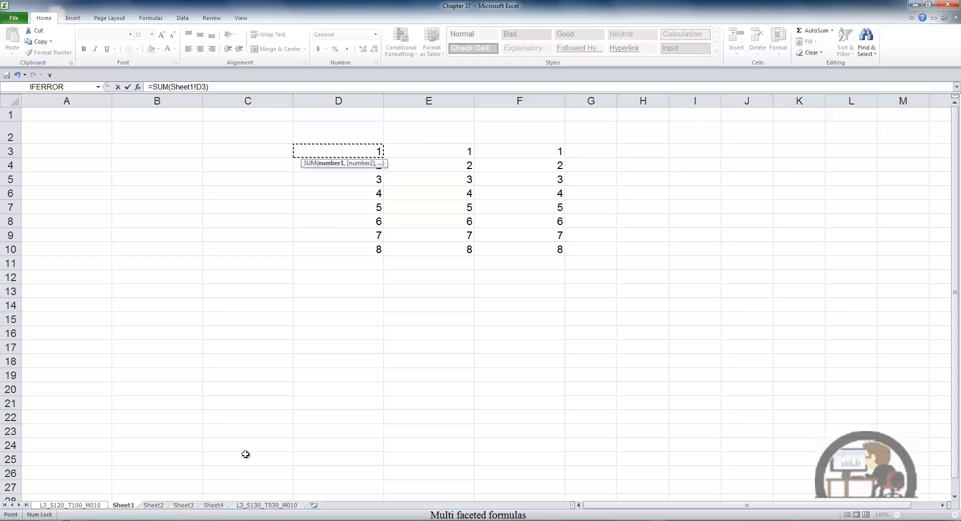
left_click(222, 507, "shift")
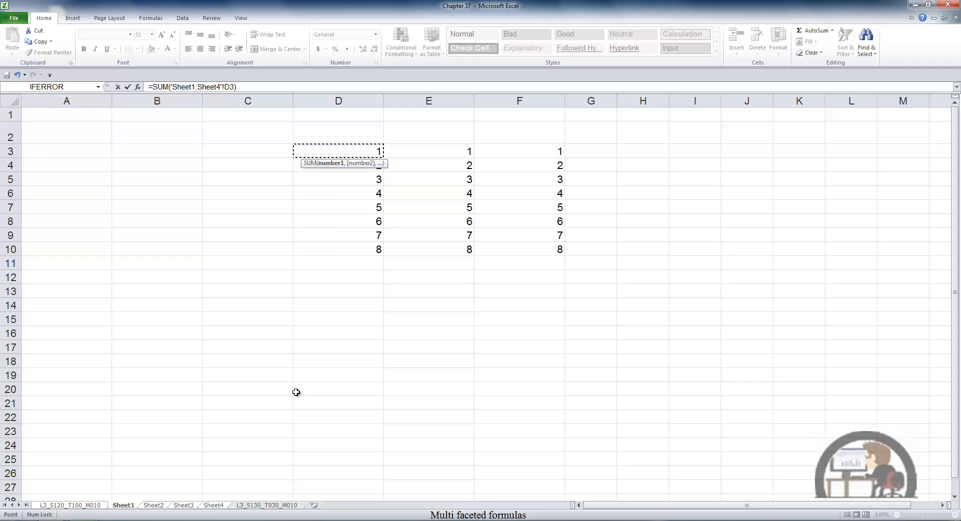
key("Return")
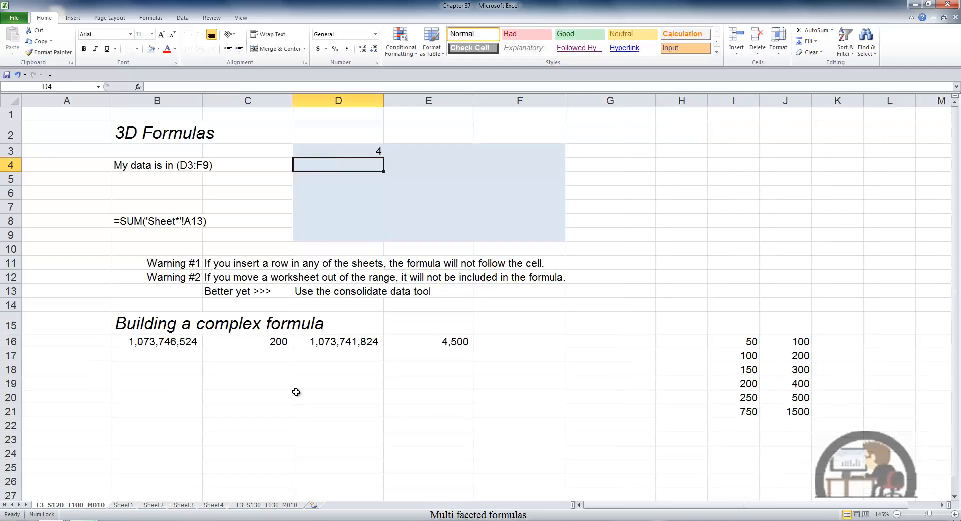
Step: Copy the 3D SUM formula from D3 into E3
key("Up")
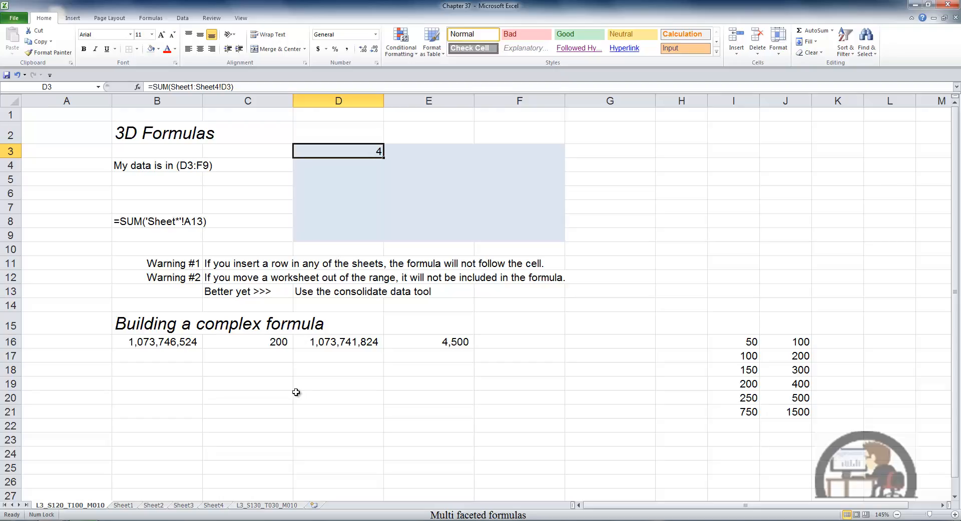
key("ctrl+c")
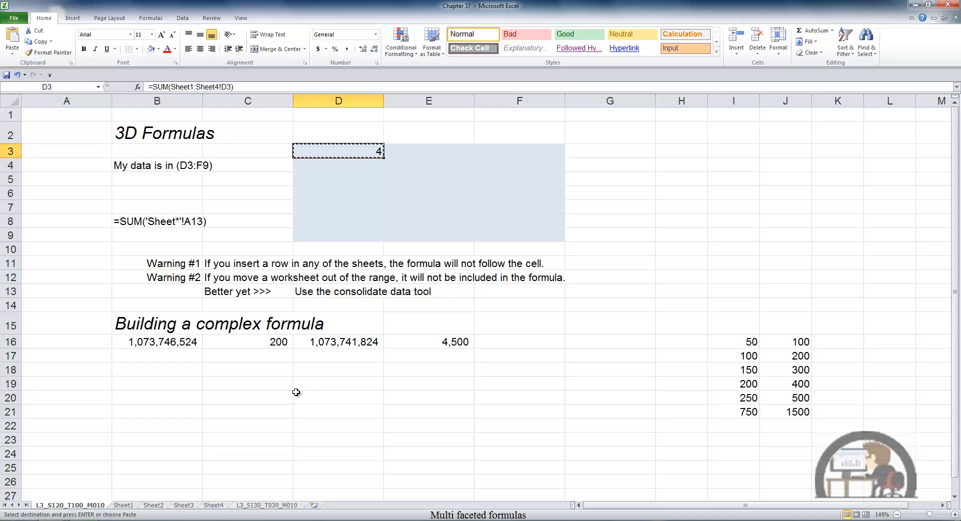
key("Right")
key("Return")
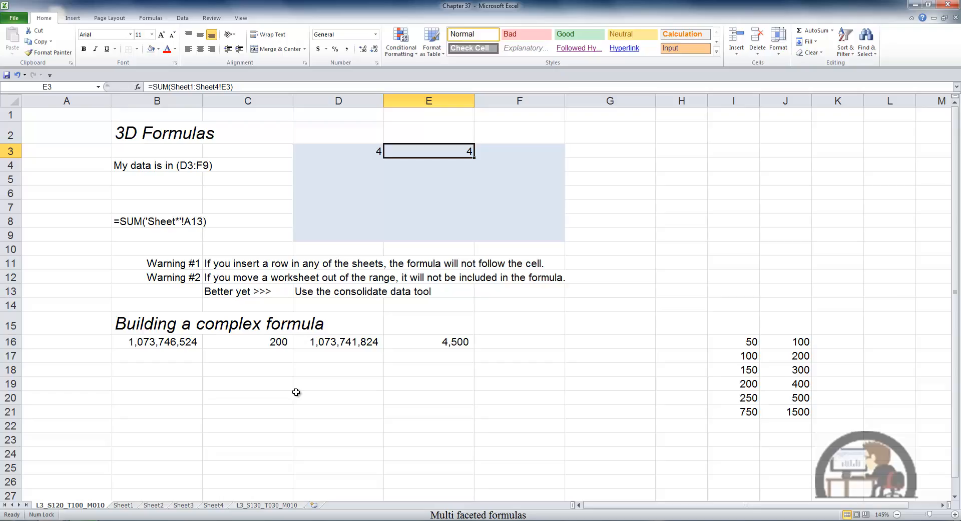
Step: Copy the 3D SUM formula from E3 down column E into E4 and E5
key("ctrl+c")
key("Down")
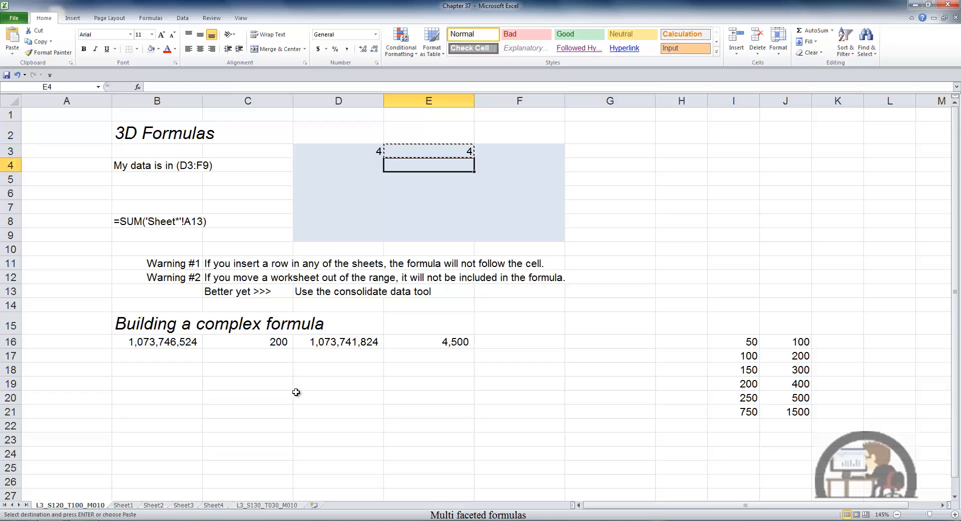
key("Return")
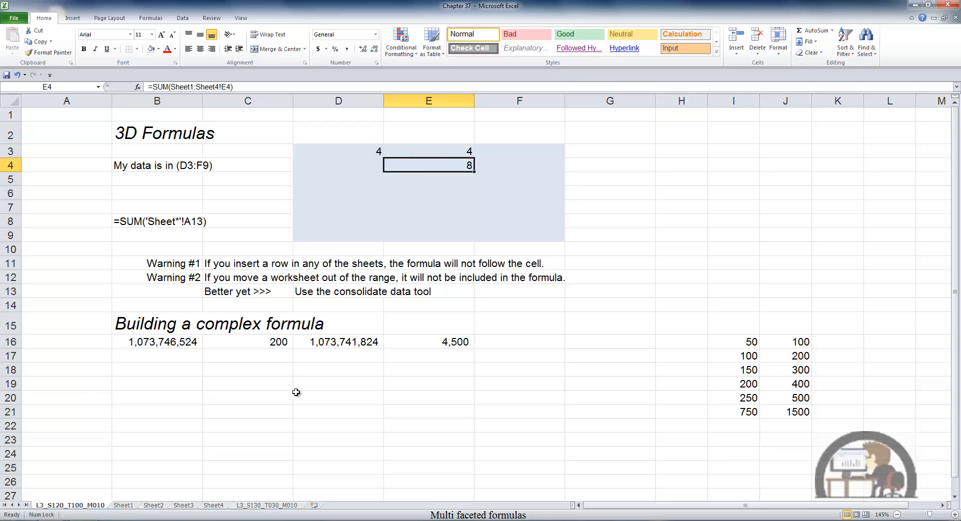
key("ctrl+c")
key("Down")
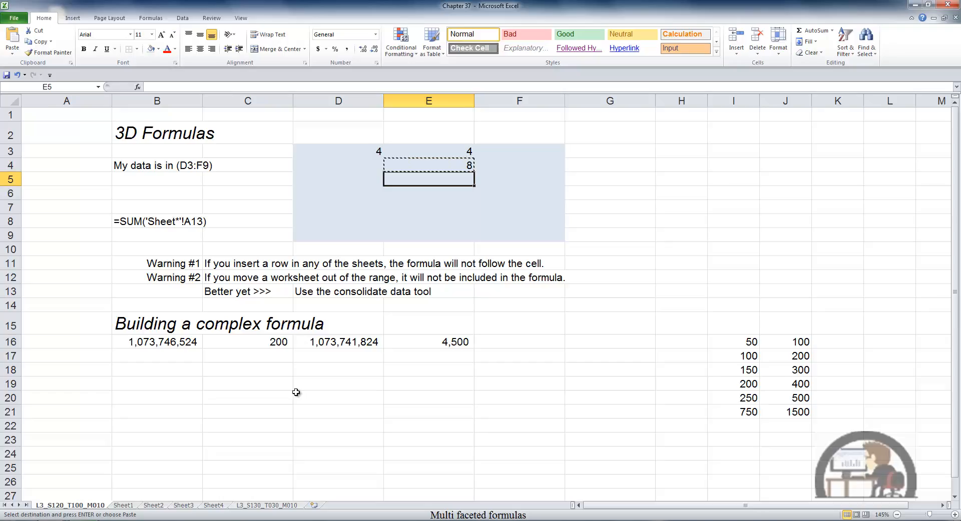
key("Return")
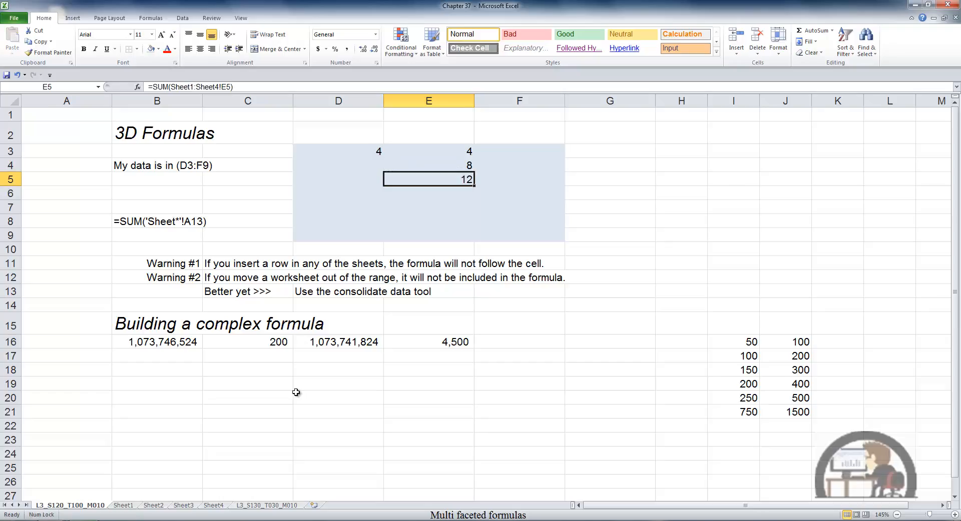
Step: Examine the 3D SUM formulas in D3 and E3 to E5 to compare their cell references
key("Up")
key("Up")
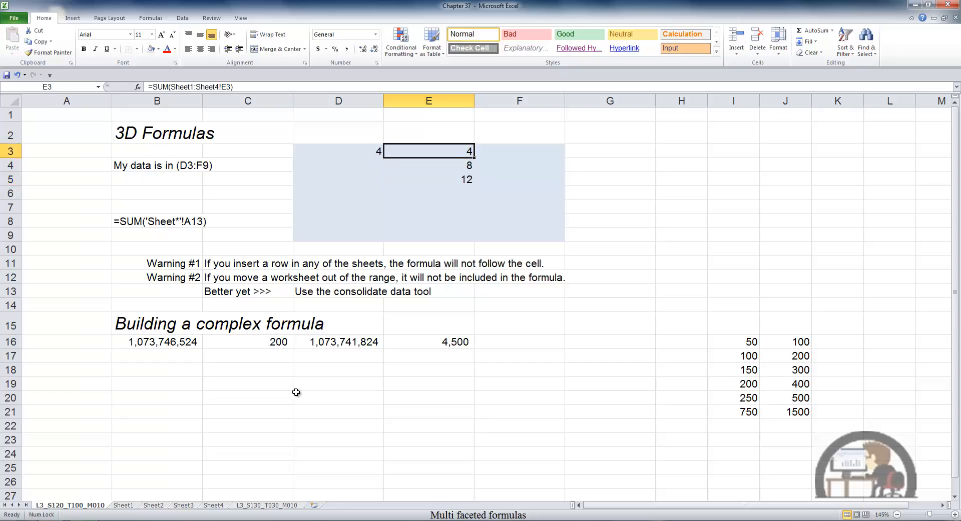
key("Left")
key("Right")
key("Down")
key("Down")
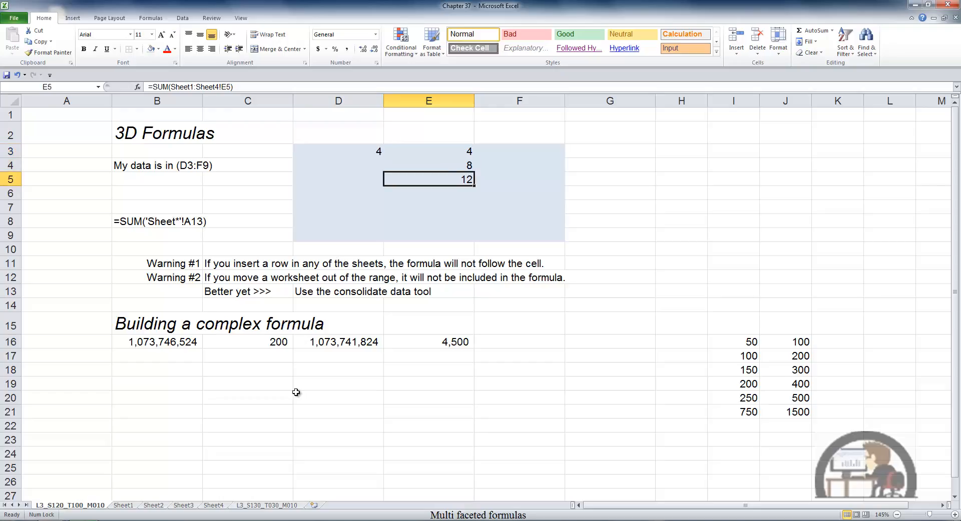
Step: Enter the wildcard 3D formula =SUM('Sheet*'!D5) in cell D5
key("Left")
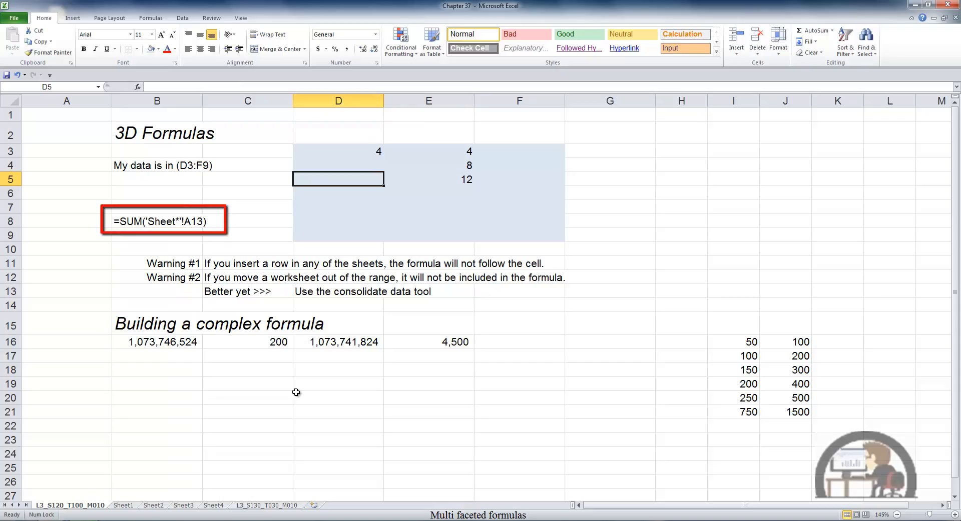
type("=sum")
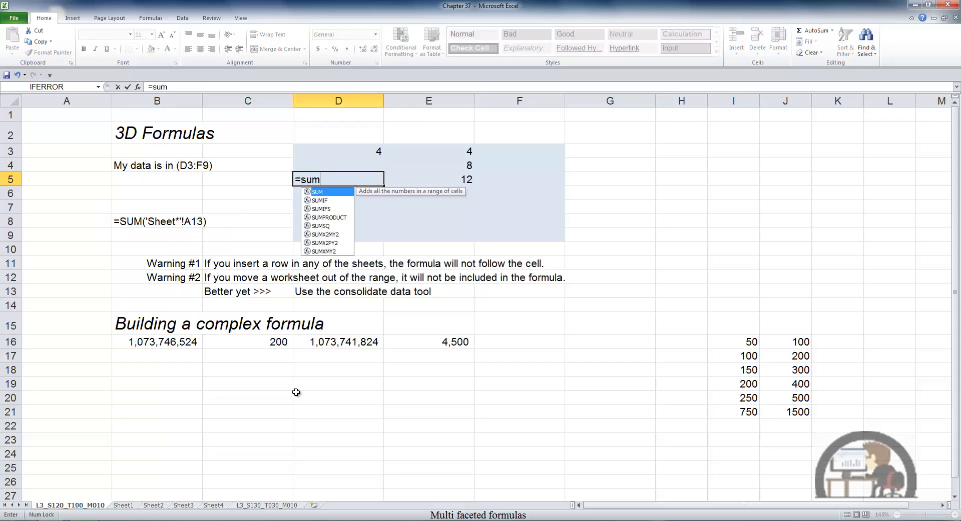
type("(")
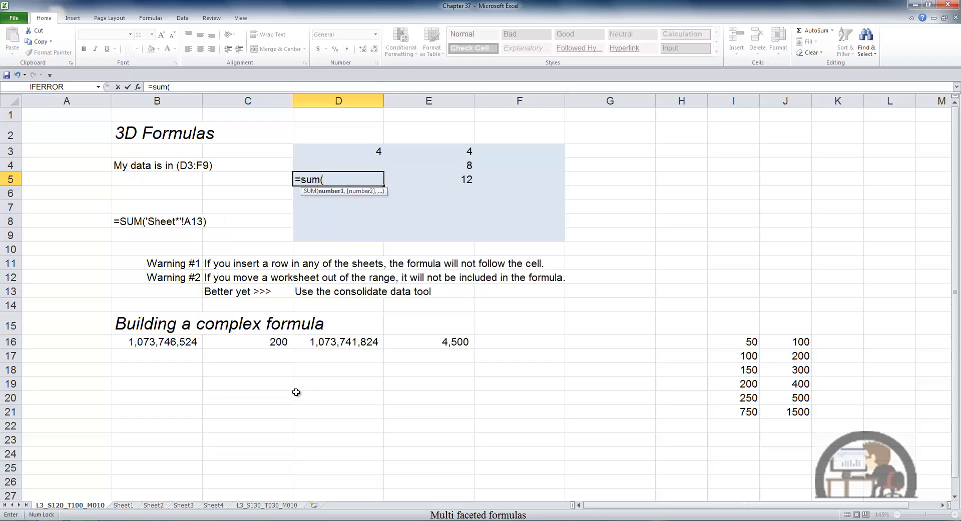
type("'Sheet")
type("*'!")
type("D")
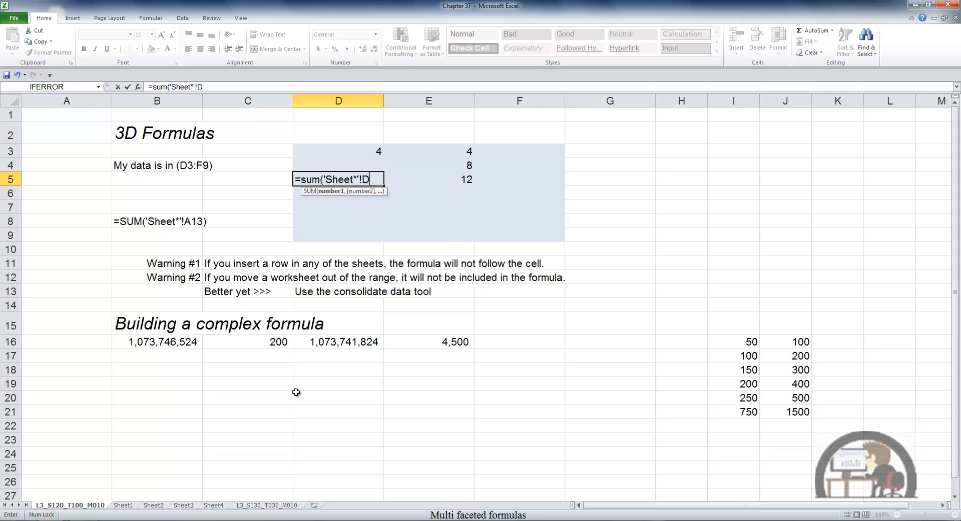
type("5)")
key("ctrl+Return")
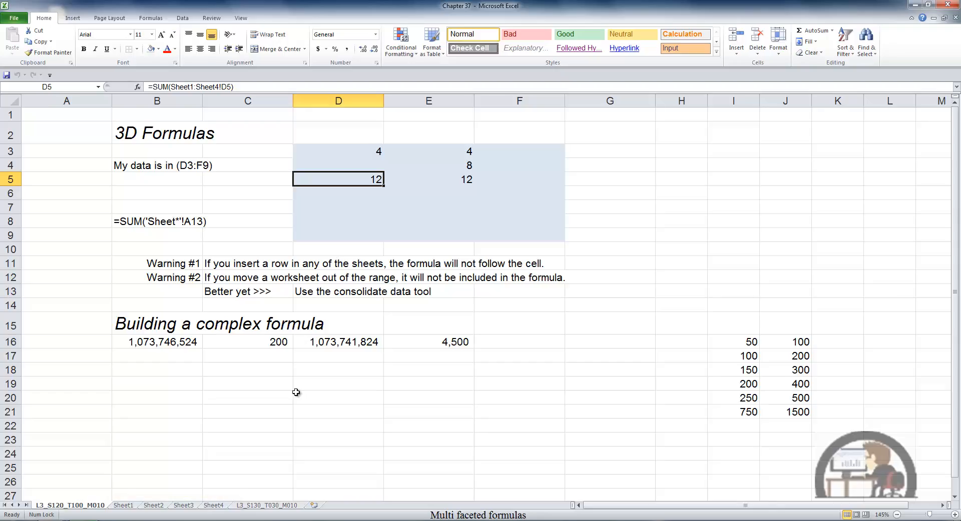
Step: Insert a blank row above row 3 on Sheet1 and check the 3D totals on L3_S120_T100_M010
left_click(123, 505)
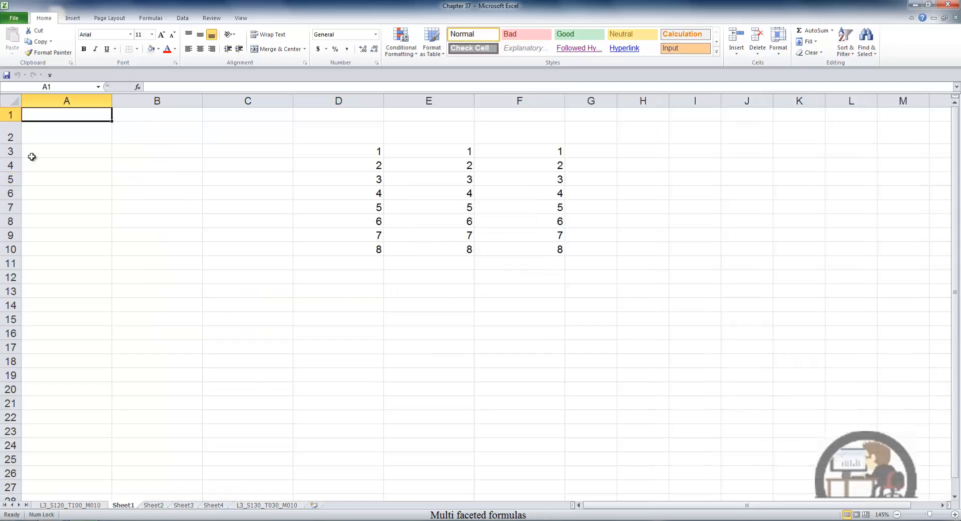
left_click(14, 150)
right_click(39, 151)
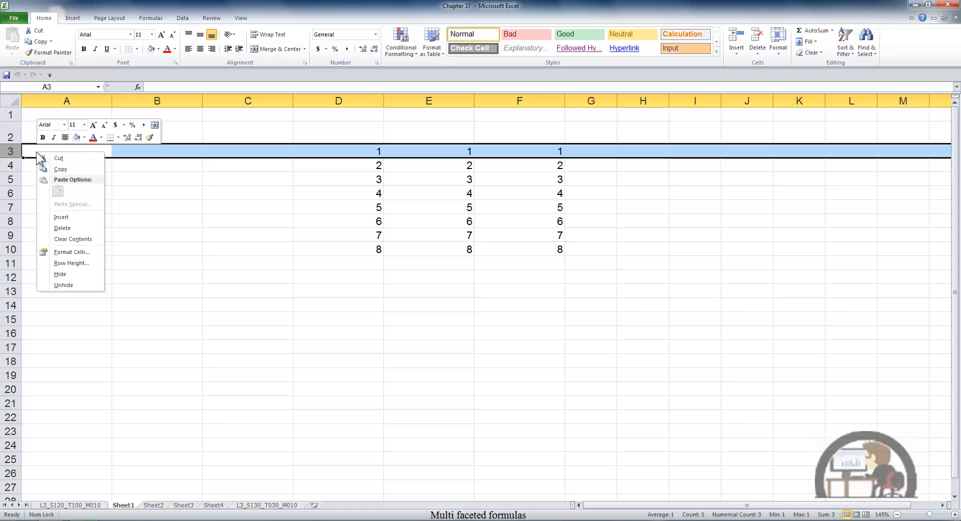
left_click(65, 217)
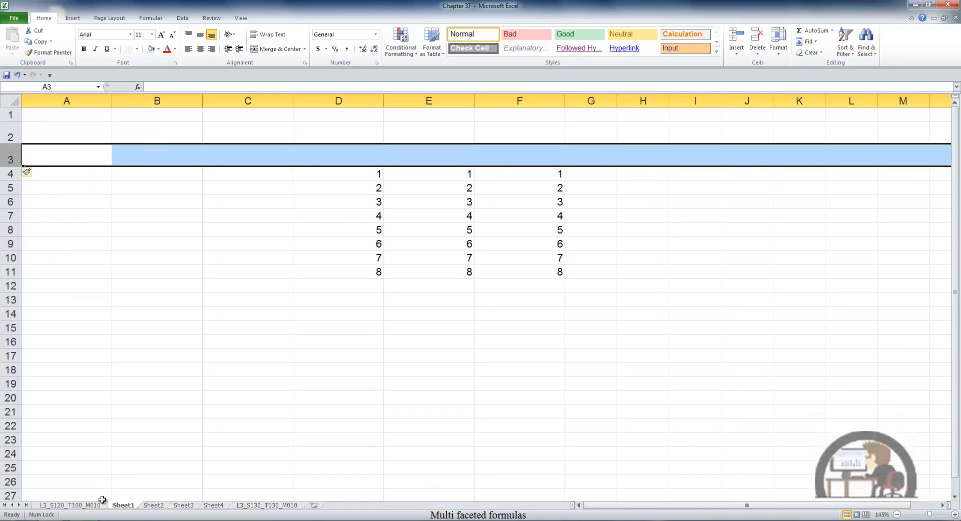
left_click(70, 506)
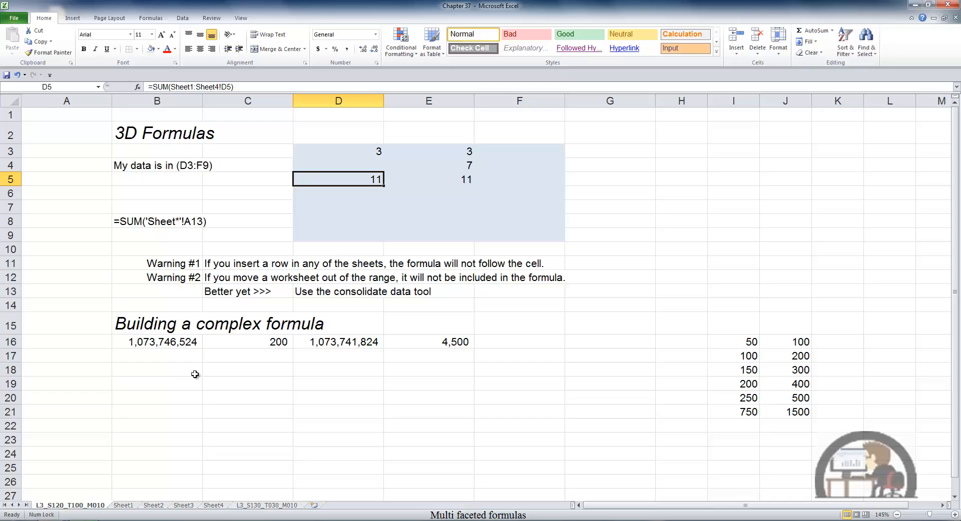
Step: Delete the inserted blank row 3 from Sheet1 and return to L3_S120_T100_M010
left_click(130, 506)
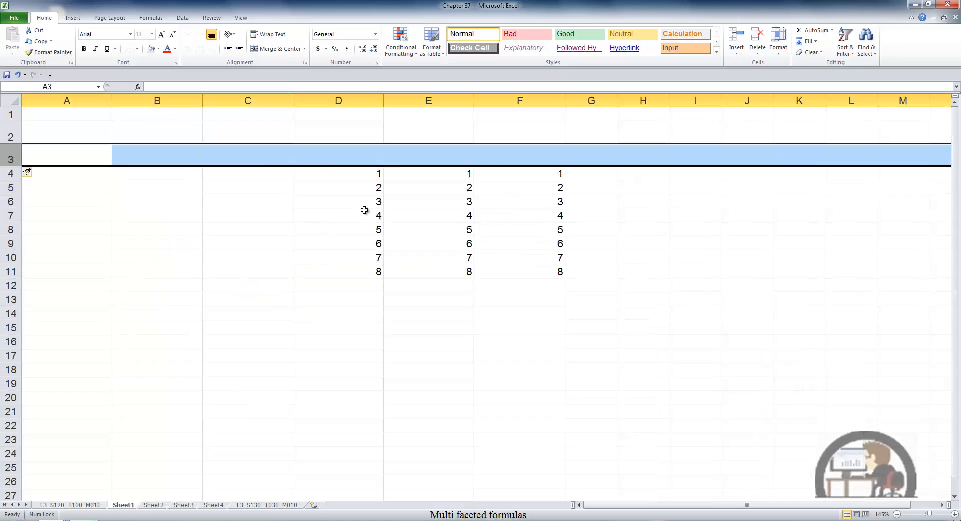
left_click(369, 189)
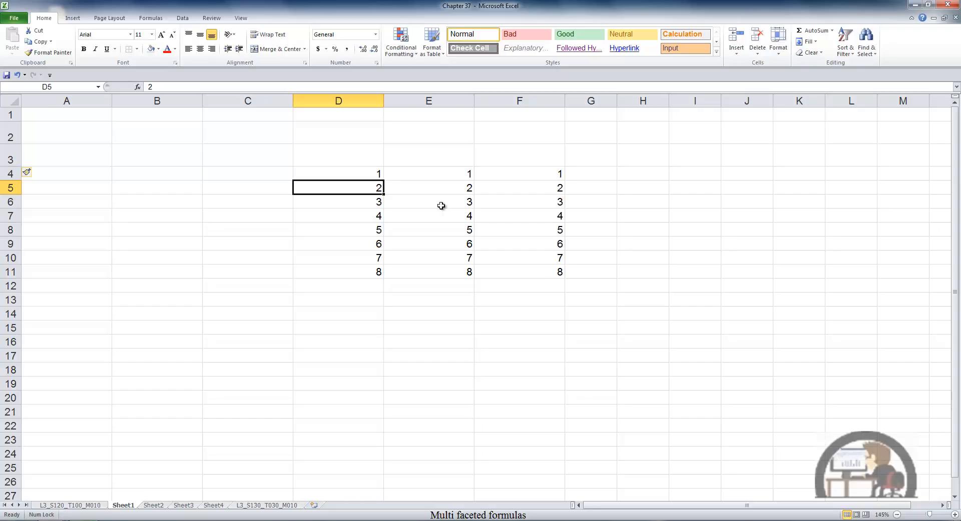
left_click(10, 160)
right_click(40, 156)
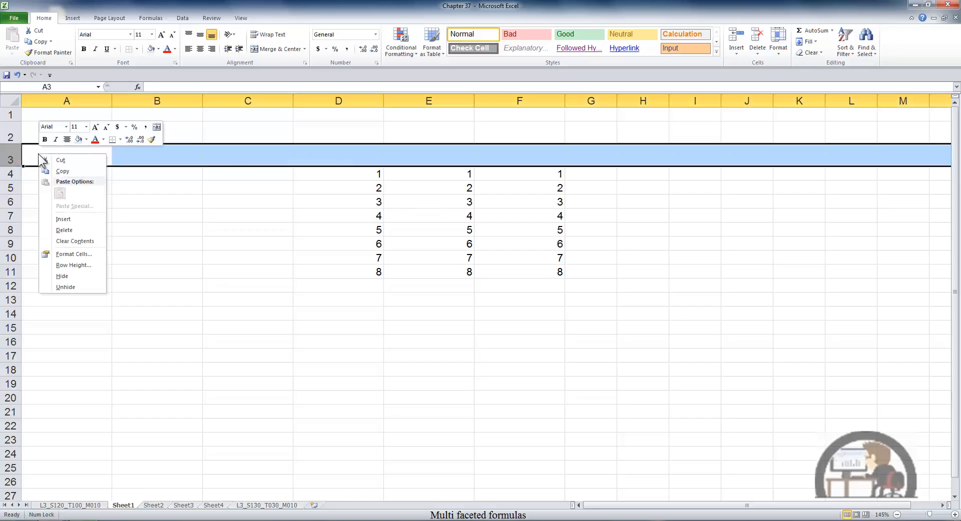
left_click(82, 228)
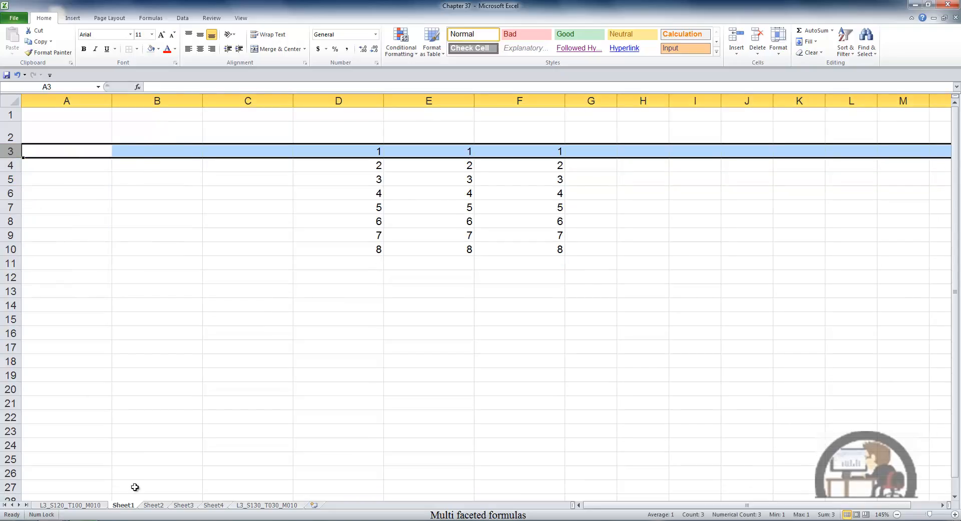
left_click(98, 506)
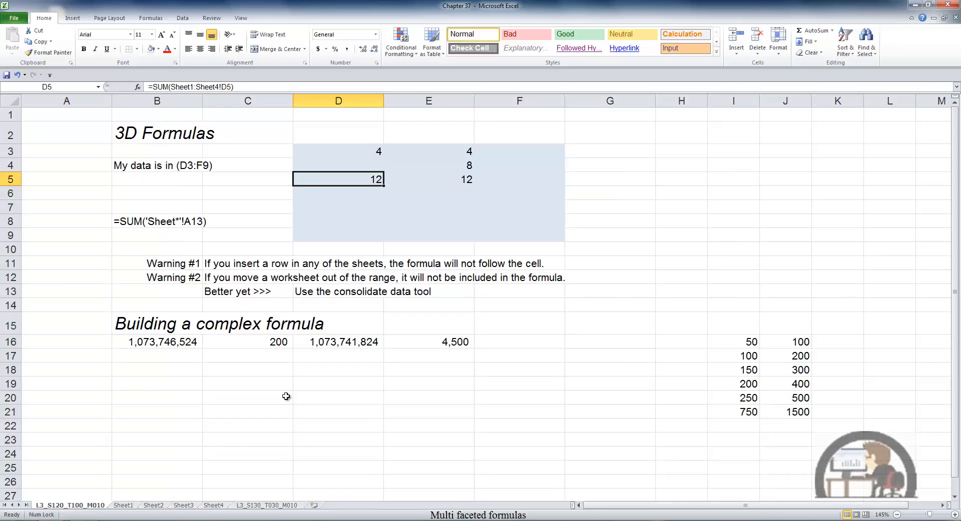
Step: Move the Sheet3 worksheet after L3_S130_T030_M010 and check the 3D totals on L3_S120_T100_M010
left_click(184, 505)
mouse_move(189, 508)
left_mouse_down()
mouse_move(246, 485)
mouse_move(311, 490)
left_mouse_up()
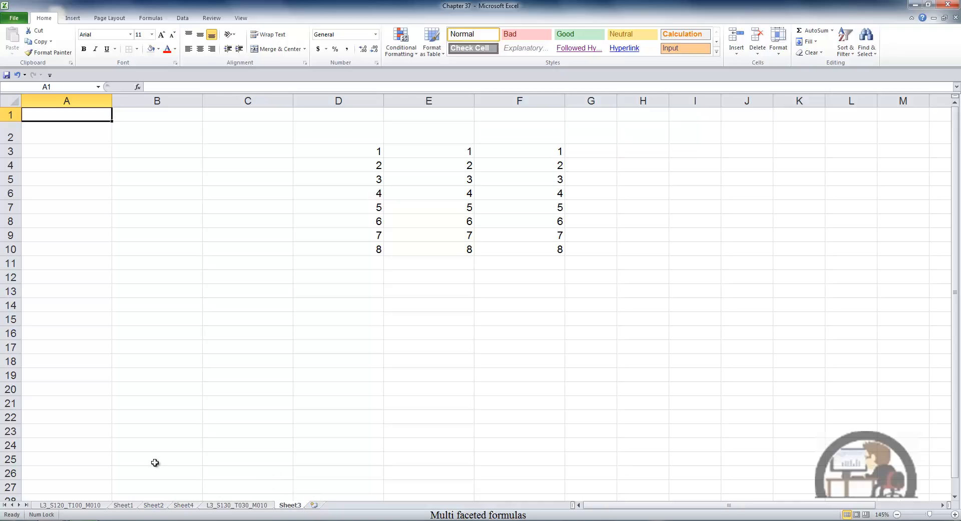
left_click(97, 505)
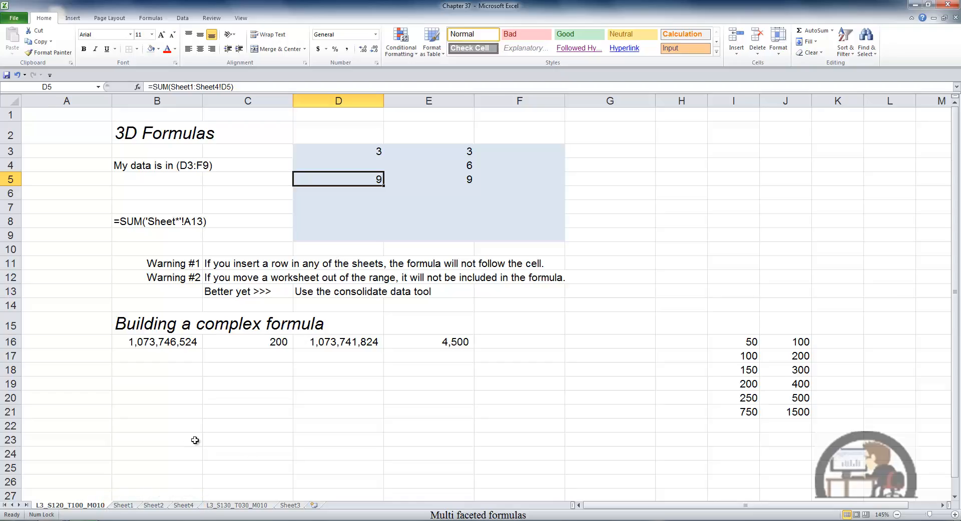
Step: Move the Sheet3 worksheet back between Sheet2 and Sheet4 and return to L3_S120_T100_M010
left_click(290, 505)
left_click_drag(292, 497, 184, 488)
left_click(89, 507)
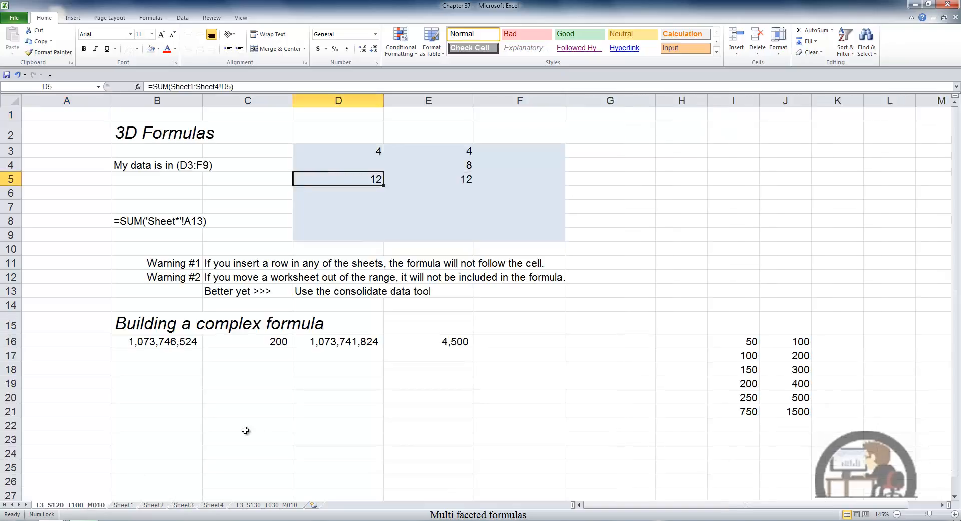
Step: Rename the Sheet2 worksheet as Rename and return to L3_S120_T100_M010
left_click(159, 506)
left_click_drag(160, 505, 171, 485)
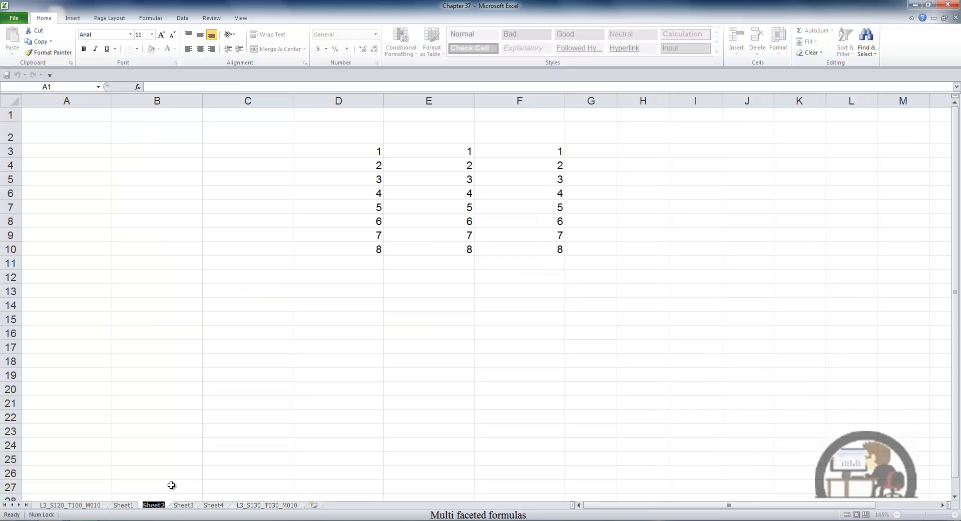
type("Rename")
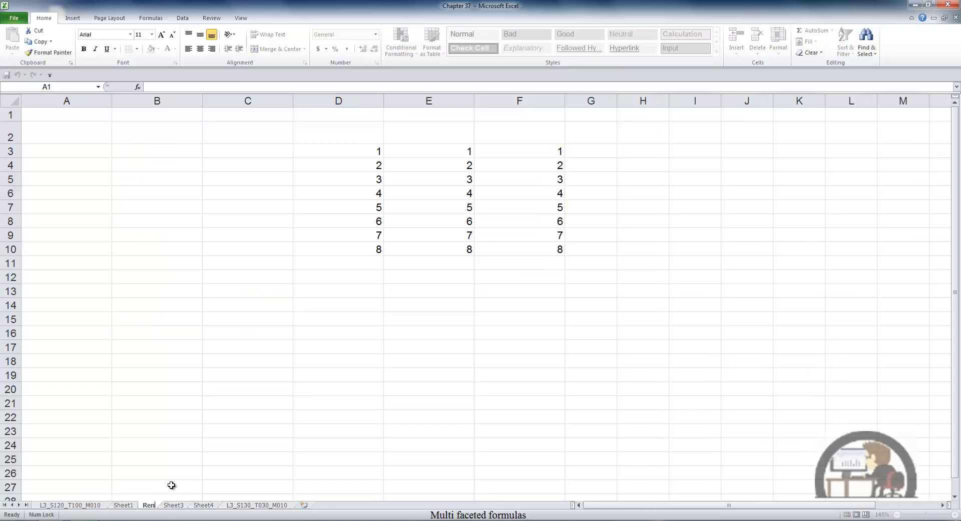
left_click(91, 506)
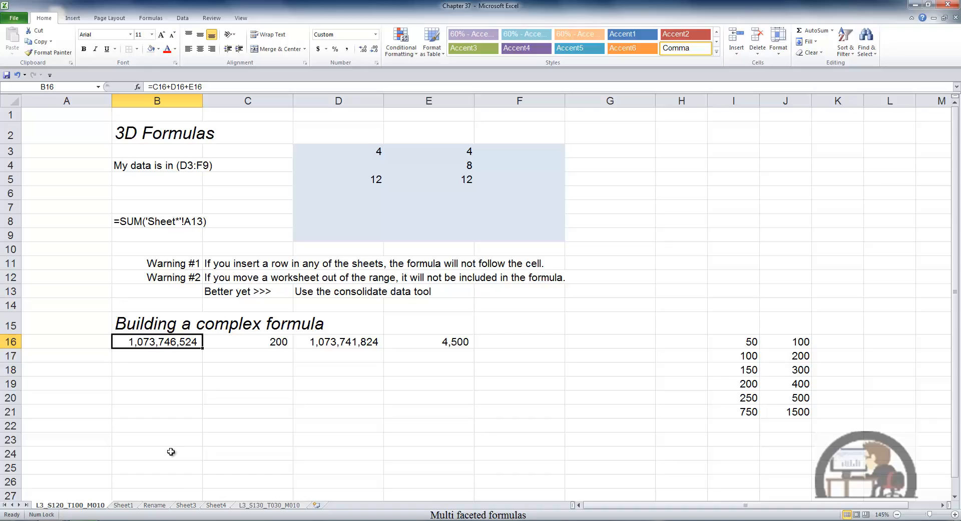
Step: Examine the formula in B16 and the formulas it adds together in C16, D16 and E16
key("F2")
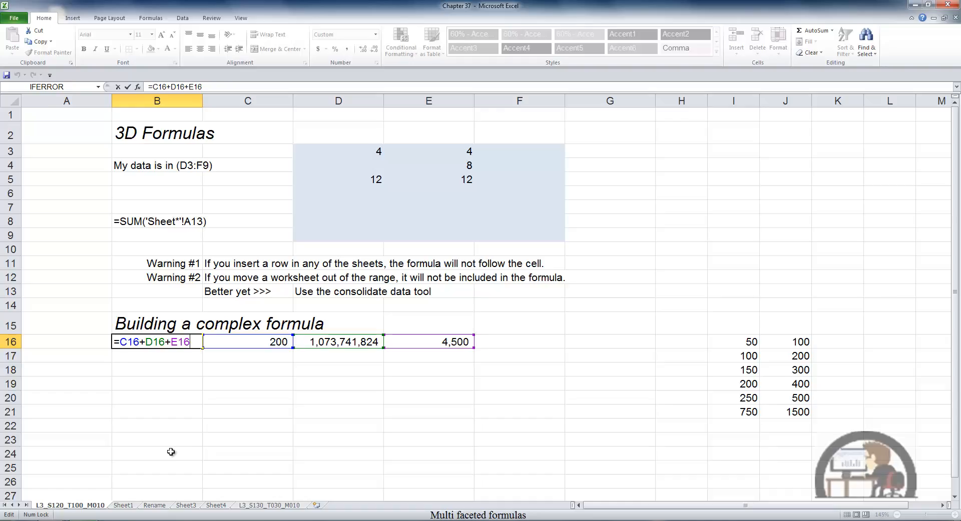
key("ctrl+Return")
key("Right")
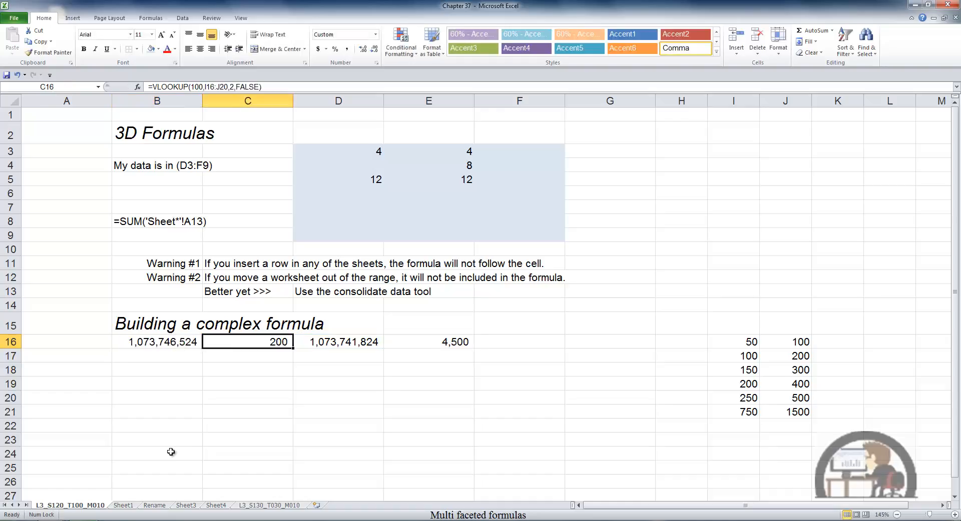
key("F2")
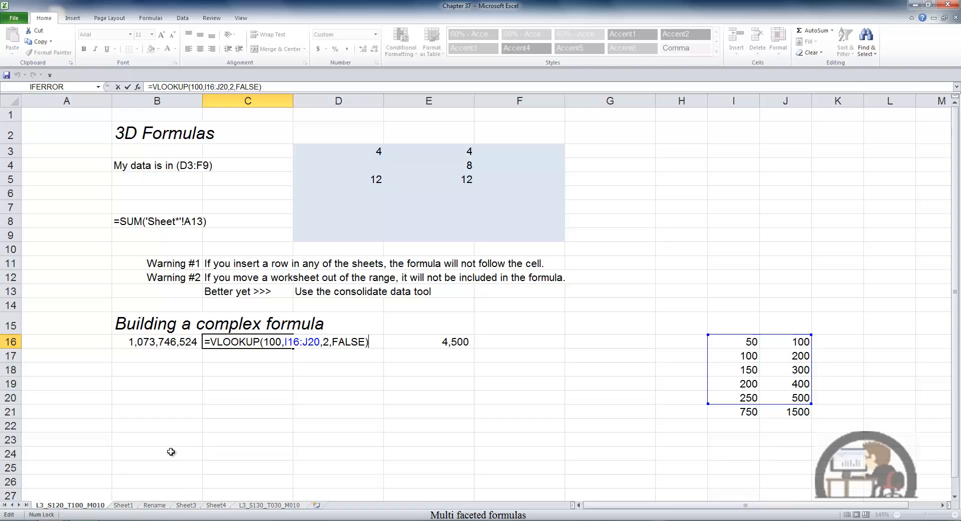
key("ctrl+Return")
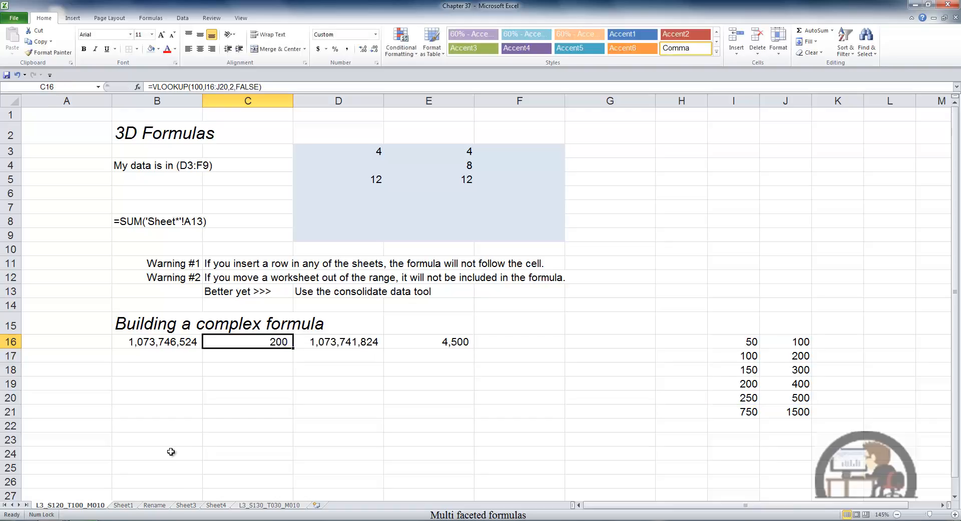
key("Right")
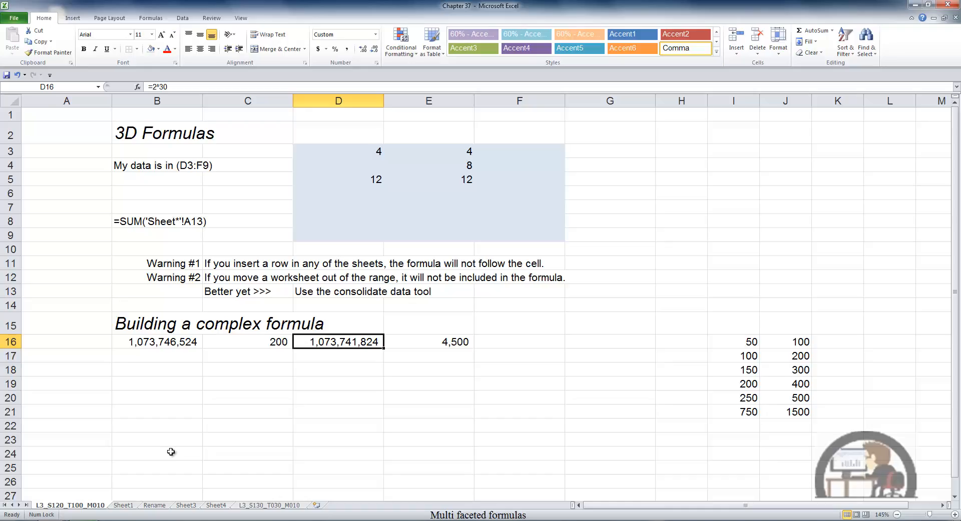
key("Right")
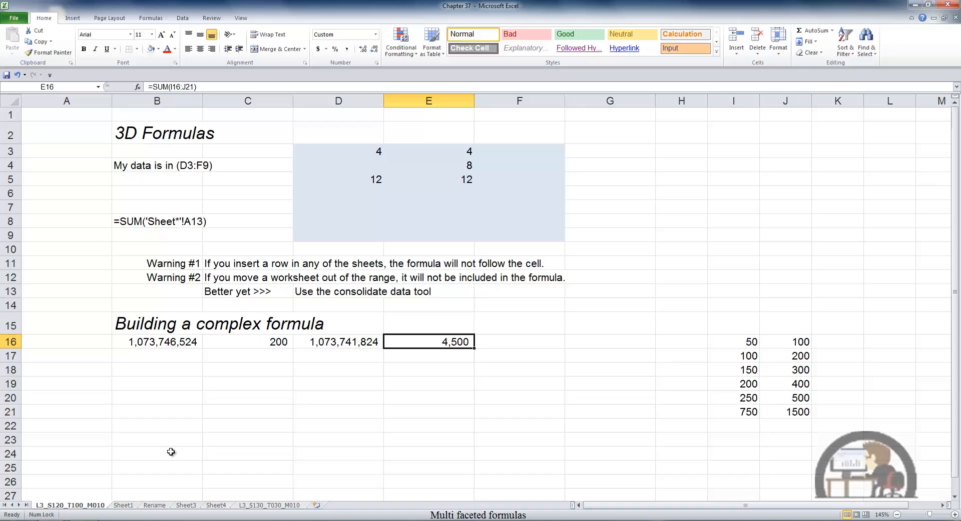
key("Left")
key("Left")
key("Left")
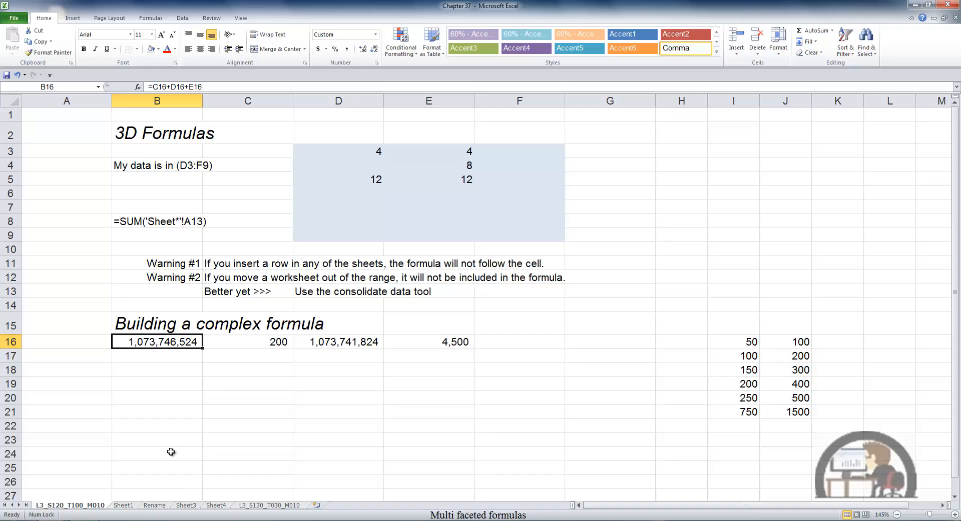
Step: Show the Office Clipboard and copy C16's VLOOKUP(100,I16:J20,2,FALSE) expression without its equals sign, leaving the cell unedited
left_click(71, 62)
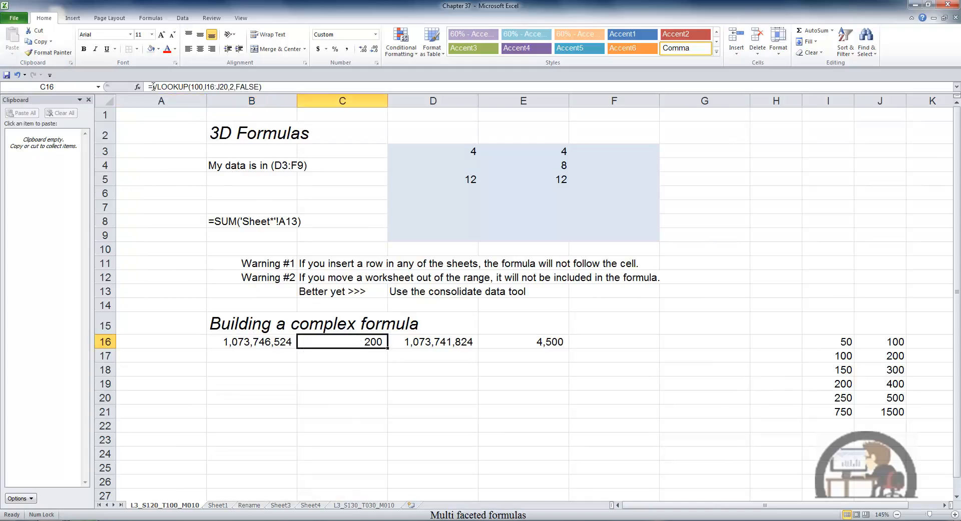
left_click_drag(153, 86, 277, 87)
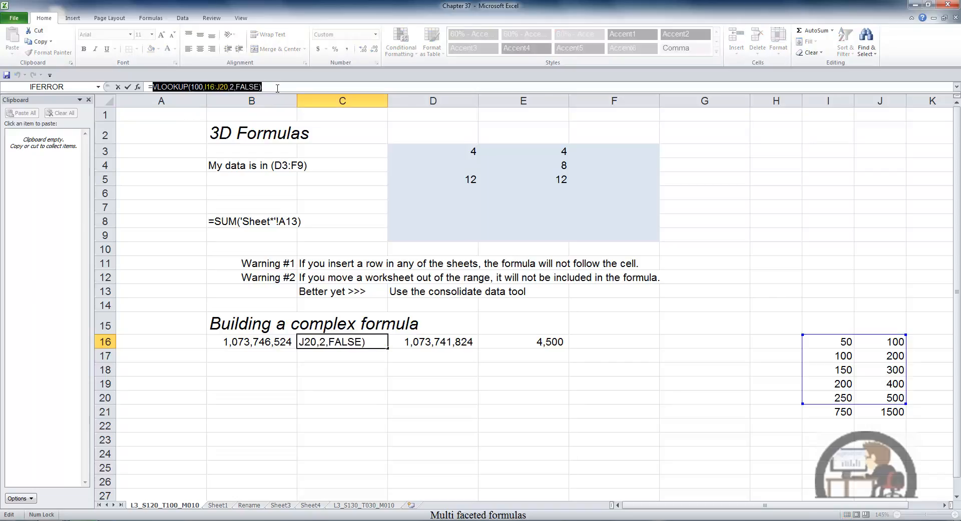
key("ctrl+c")
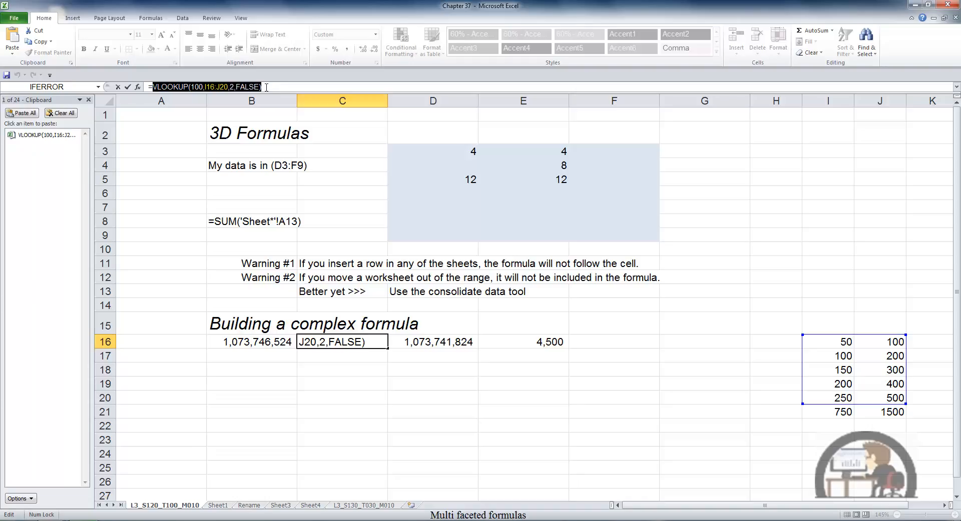
key("Escape")
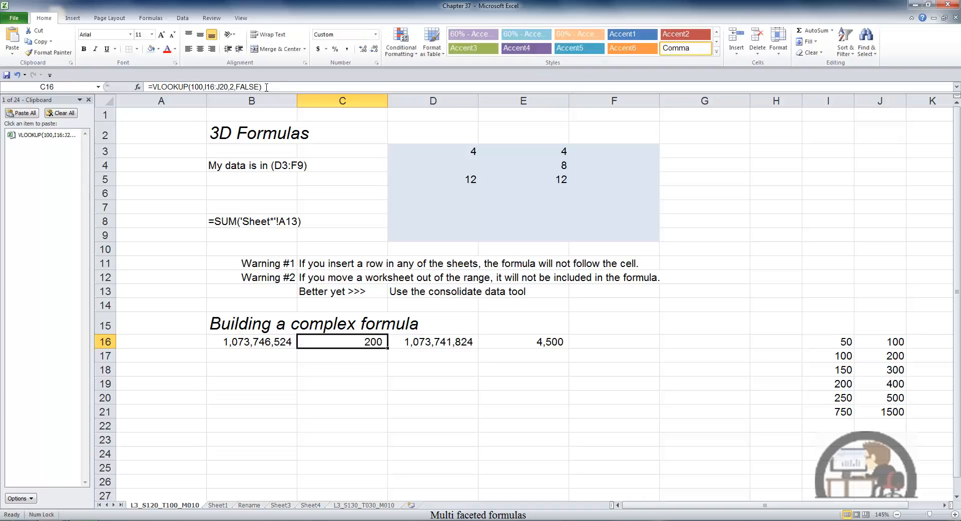
Step: Collect 2^30 from D16 and SUM(I16:J21) from E16 on the clipboard, copying each expression without its equals sign
left_click(434, 341)
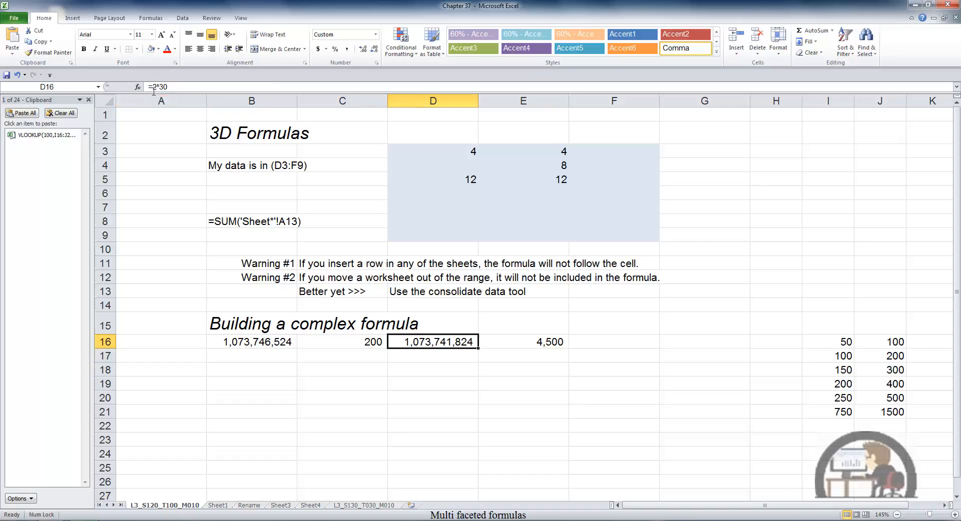
left_click_drag(154, 87, 182, 86)
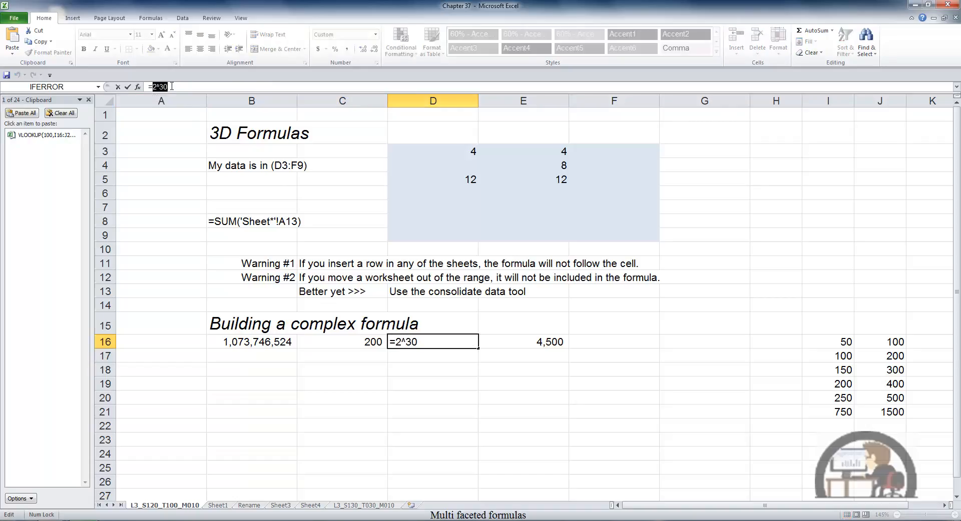
key("ctrl+c")
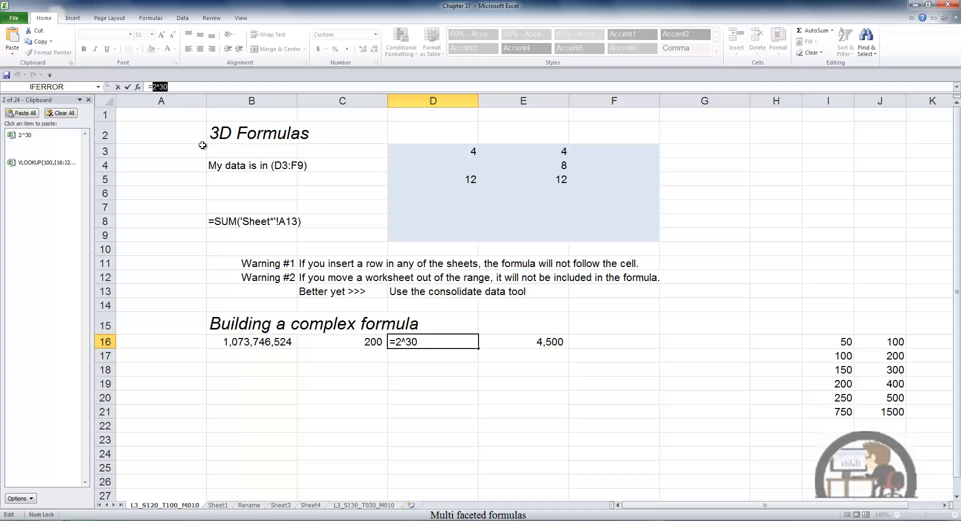
key("Escape")
left_click(536, 340)
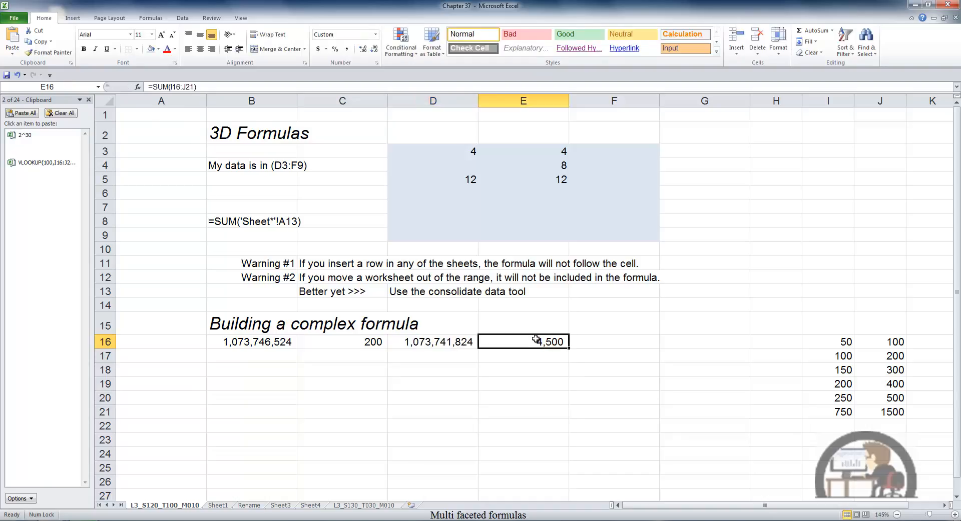
left_click_drag(153, 87, 234, 87)
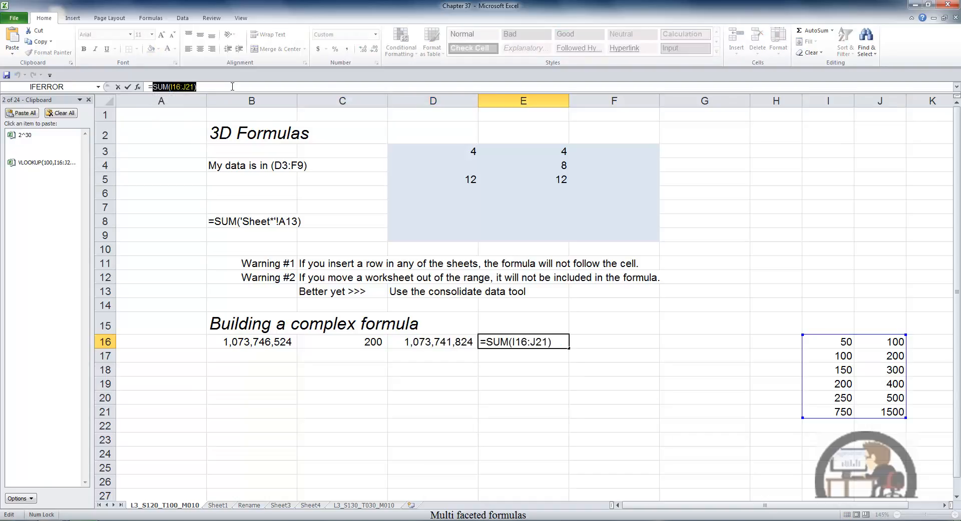
key("ctrl+c")
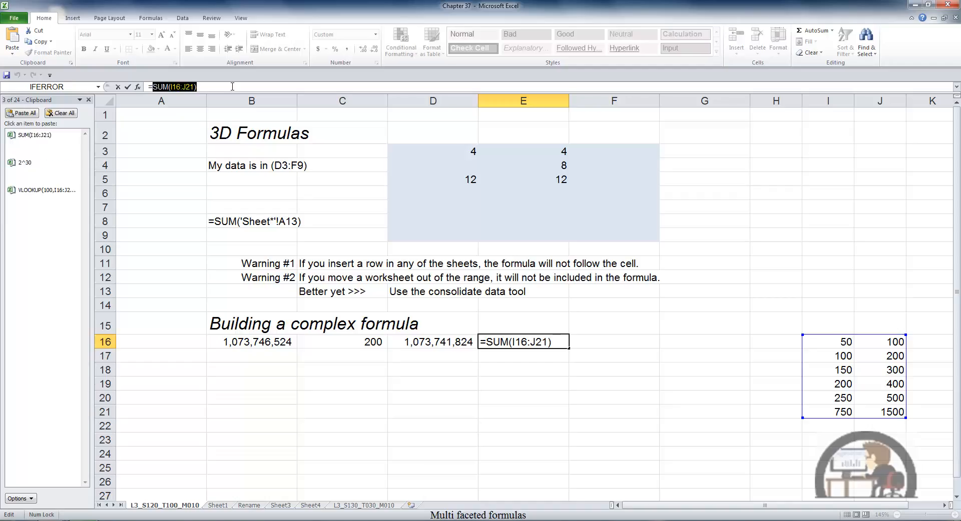
key("Escape")
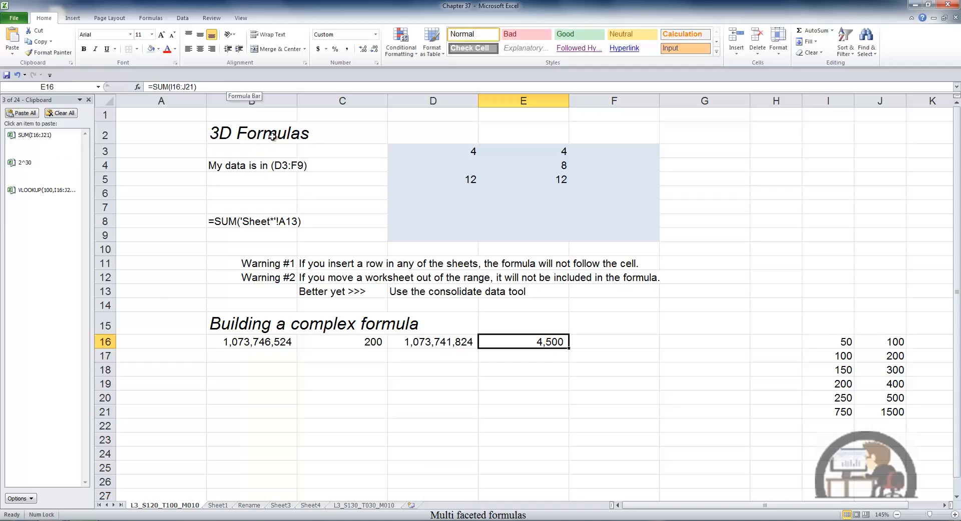
Step: Replace the C16 reference in B16's formula with the copied VLOOKUP(100,I16:J20,2,FALSE) expression
left_click(275, 343)
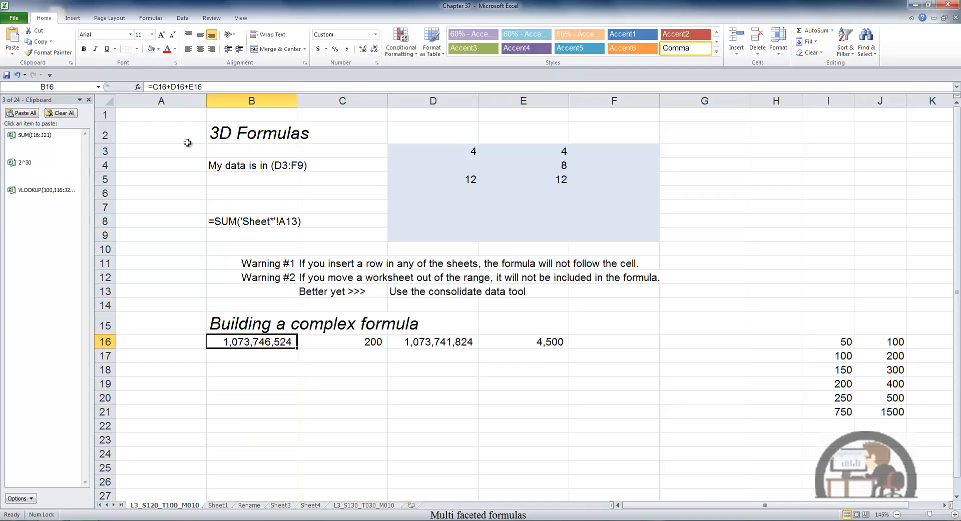
left_click_drag(168, 89, 153, 88)
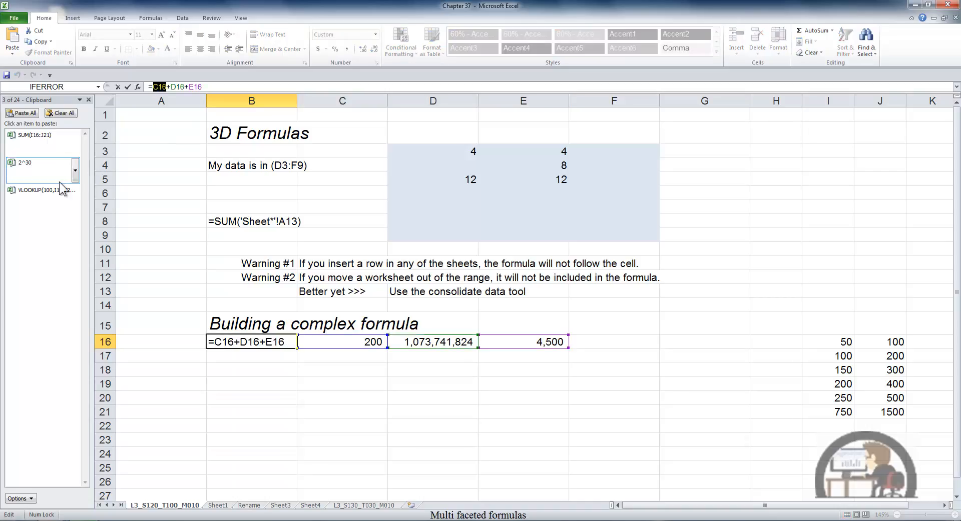
left_click(77, 199)
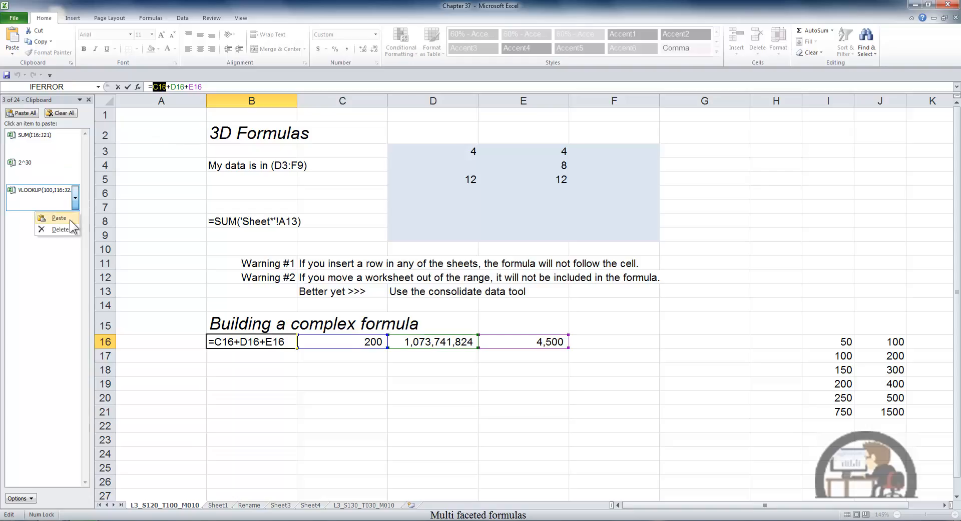
left_click(70, 220)
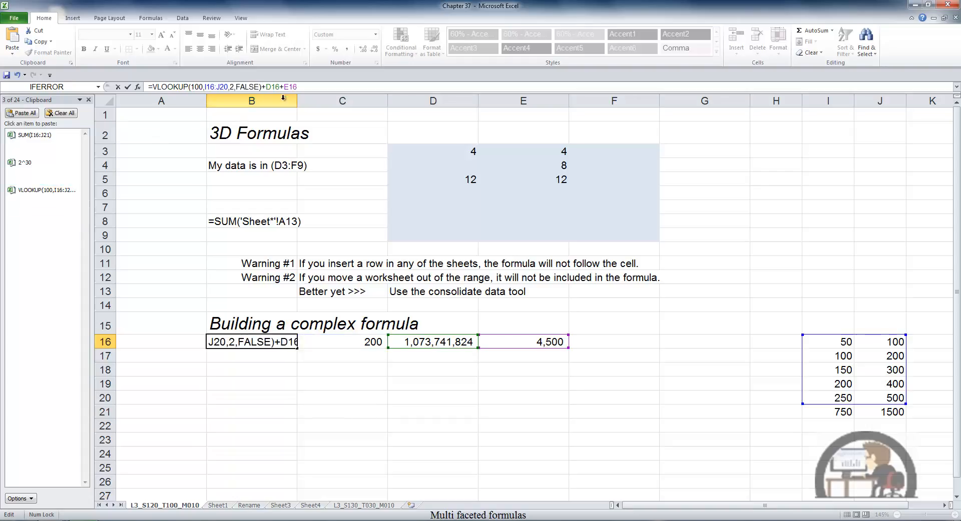
Step: Replace D16 with 2^30 and E16 with SUM(I16:J21) in B16's formula, using the collected clipboard items, and enter the formula
left_click_drag(279, 87, 266, 87)
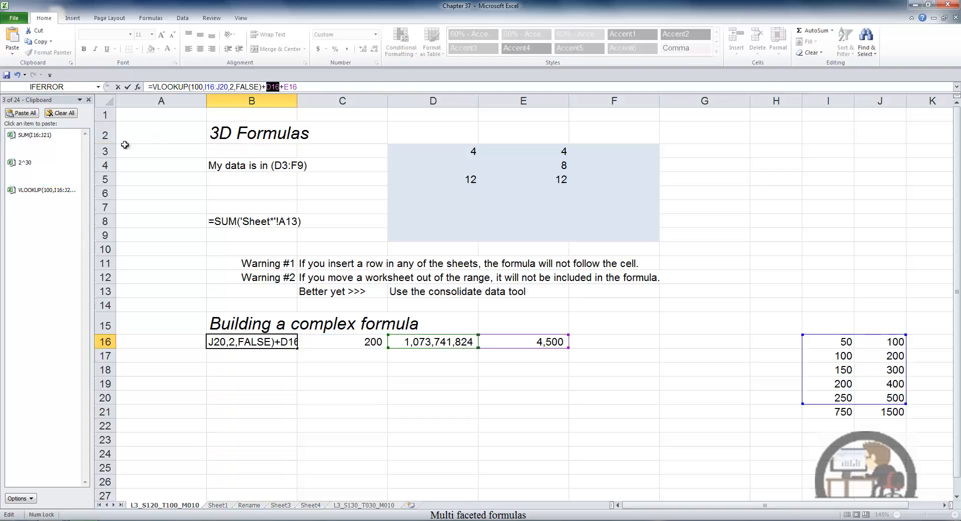
left_click(76, 172)
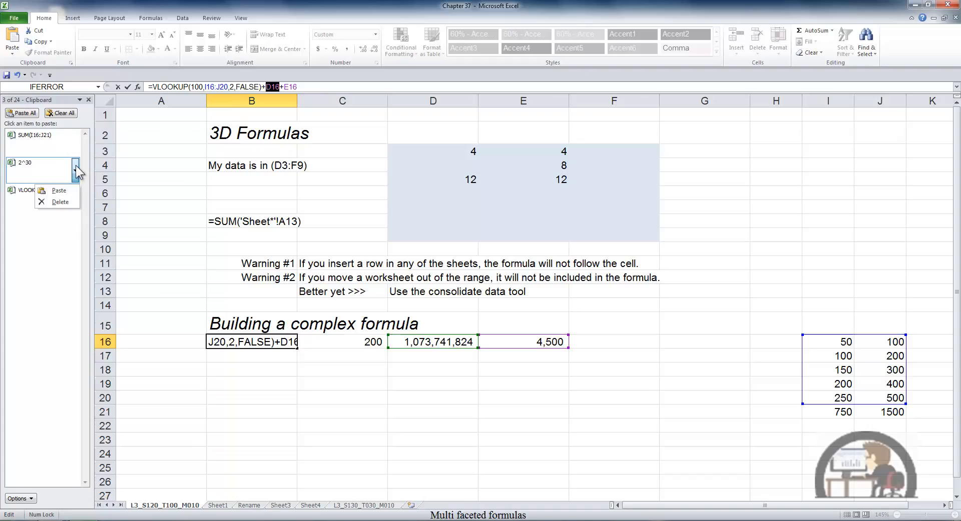
left_click(69, 193)
left_click_drag(299, 86, 284, 87)
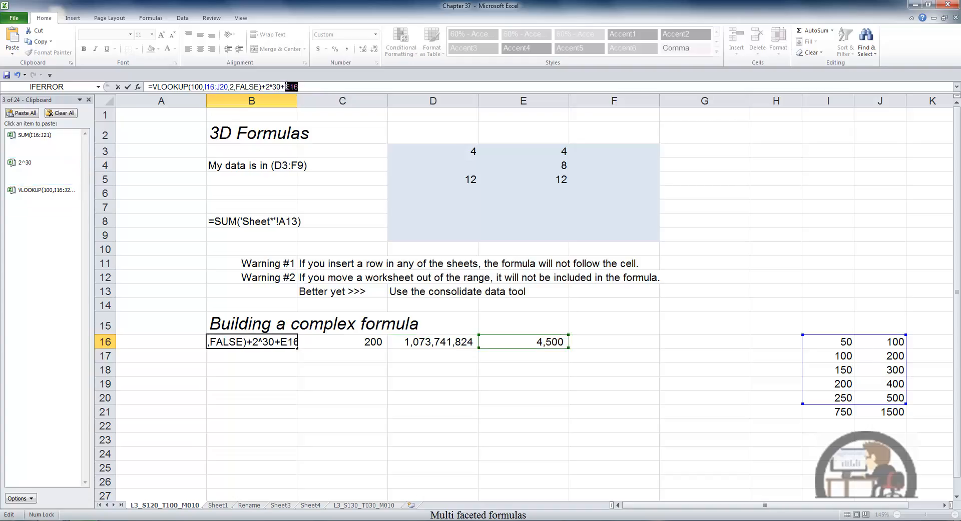
left_click(75, 142)
left_click(67, 162)
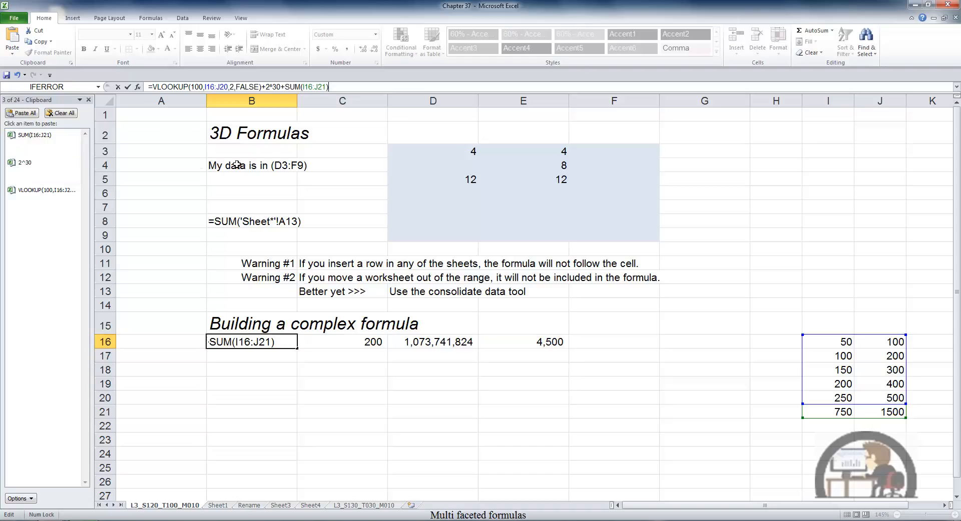
key("ctrl+Return")
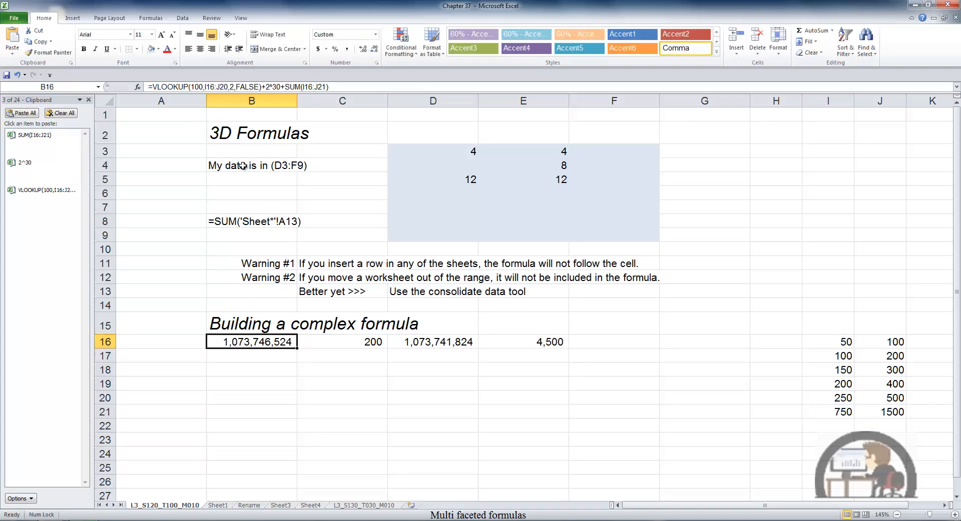
Step: Clear the helper formulas in C16:E16 and return to B16 to check the combined formula
key("Right")
key("shift+Right")
key("shift+Right")
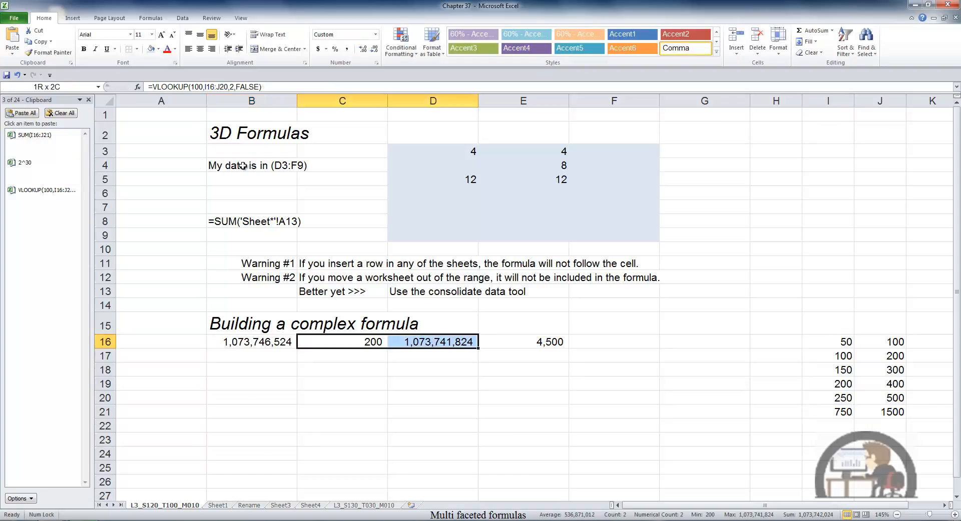
key("Delete")
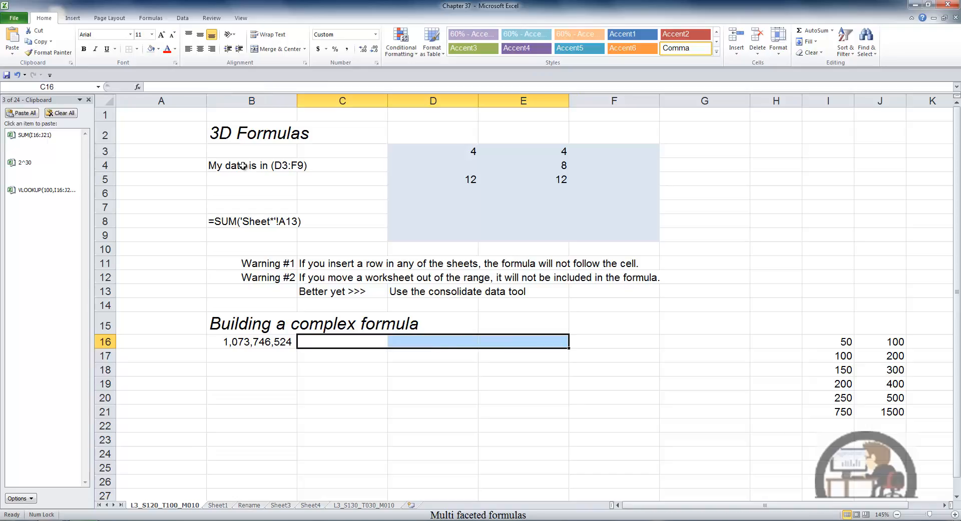
key("Left")
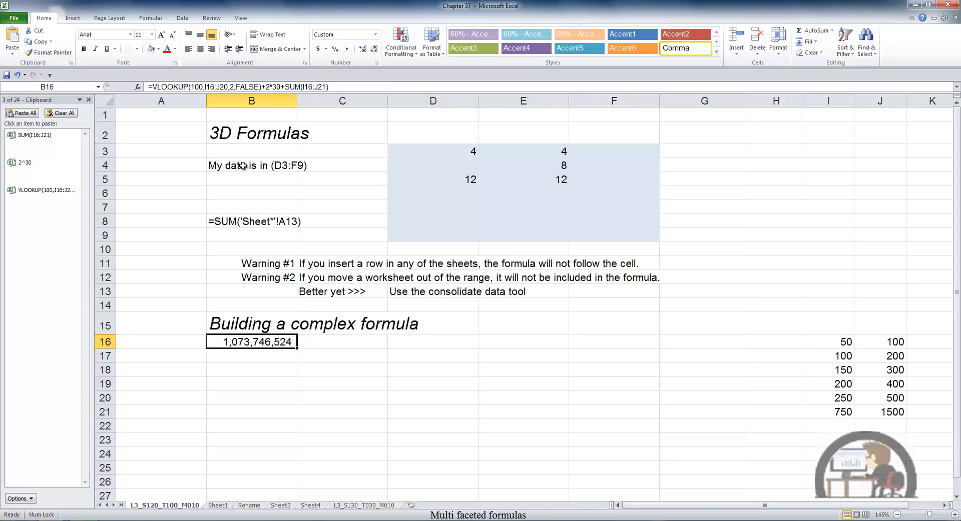